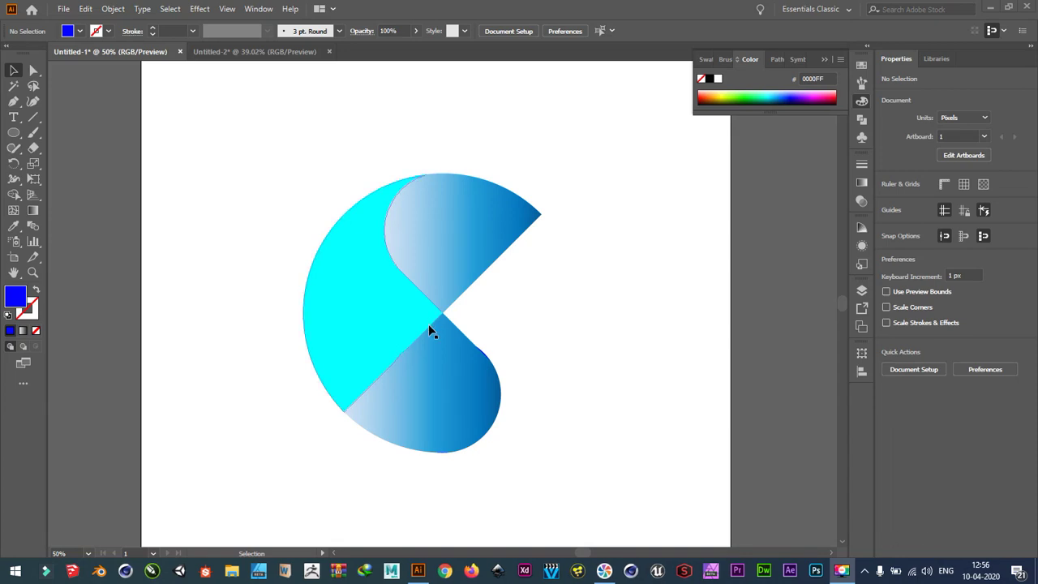
- In the blank second document, draw a 493 px circle centred on the artboard
left_click(270, 55)
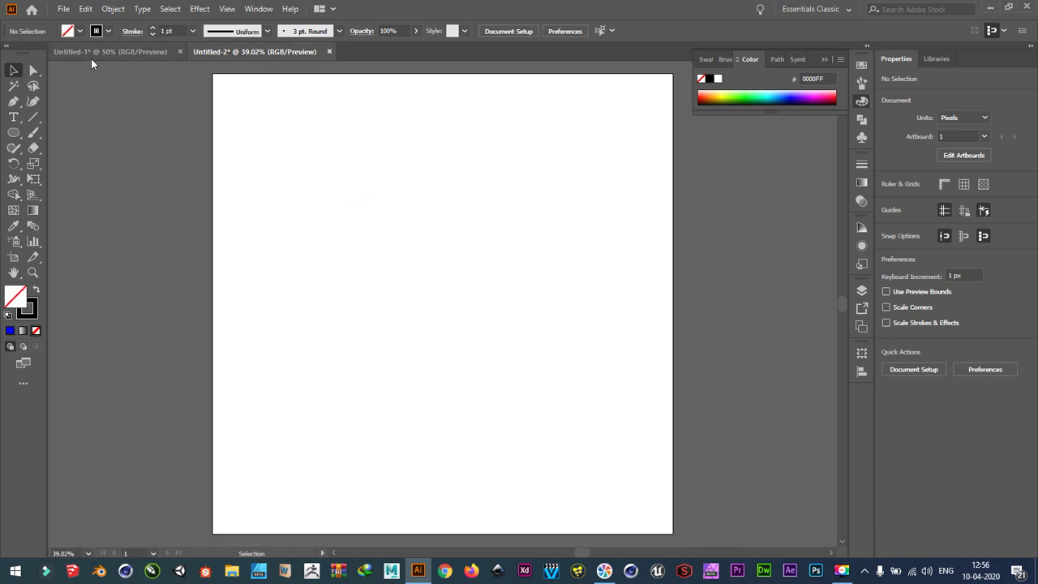
left_click(13, 132)
left_click_drag(328, 192, 516, 418)
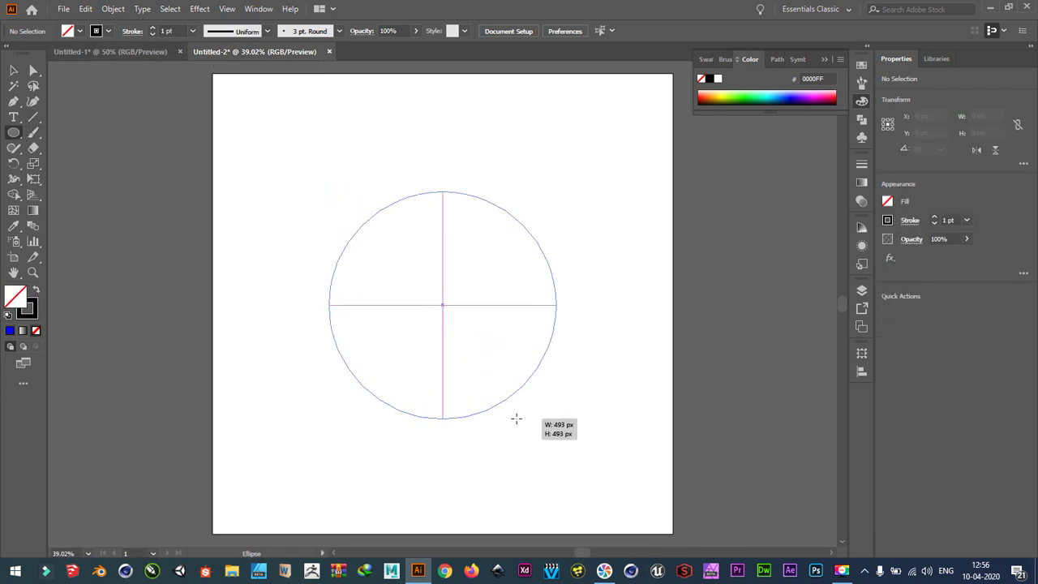
left_click_drag(516, 418, 516, 418)
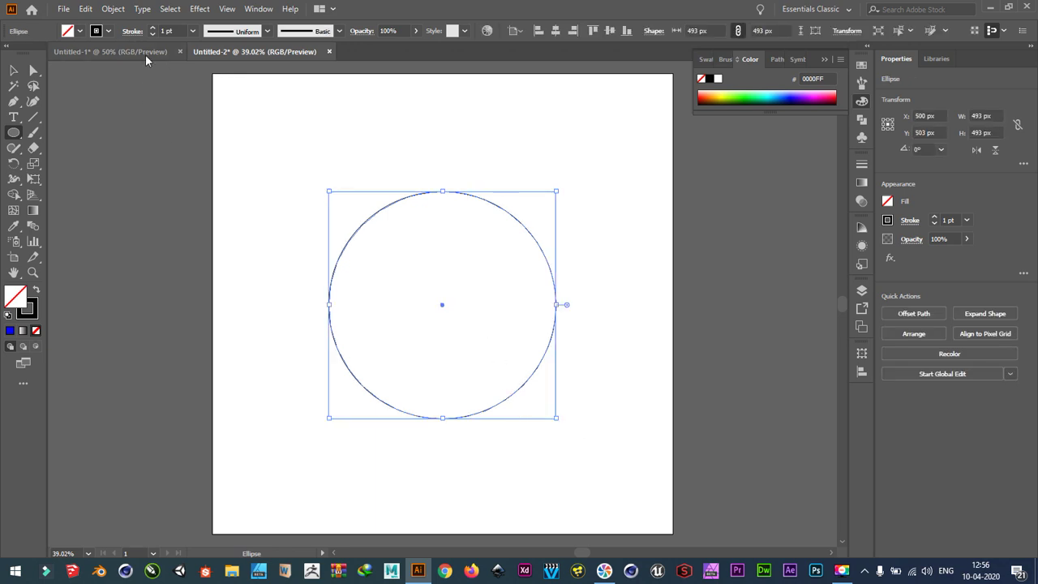
- Fill the circle with cyan and set its stroke to None
left_click(79, 31)
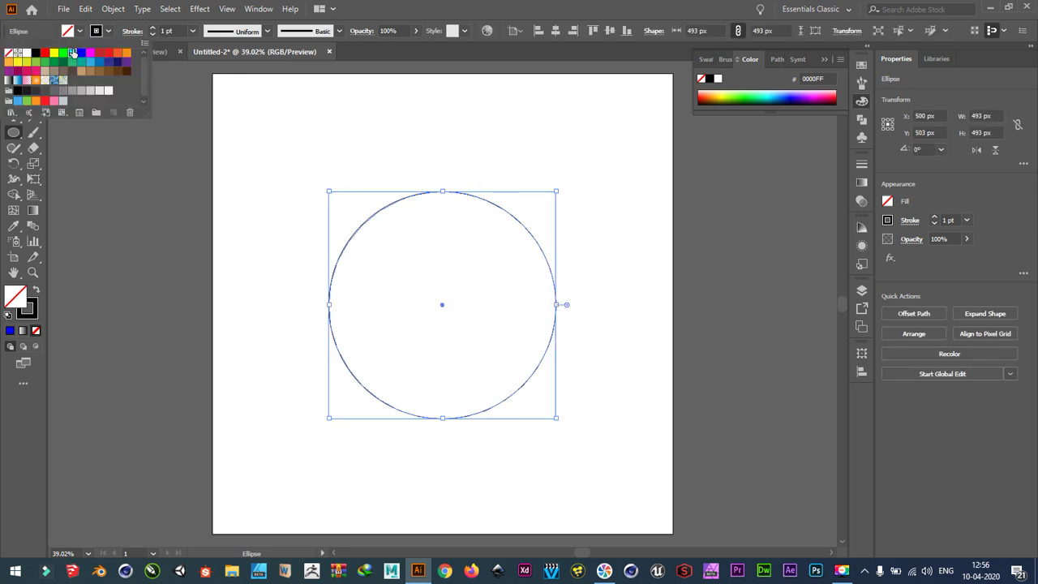
left_click(72, 53)
left_click(108, 31)
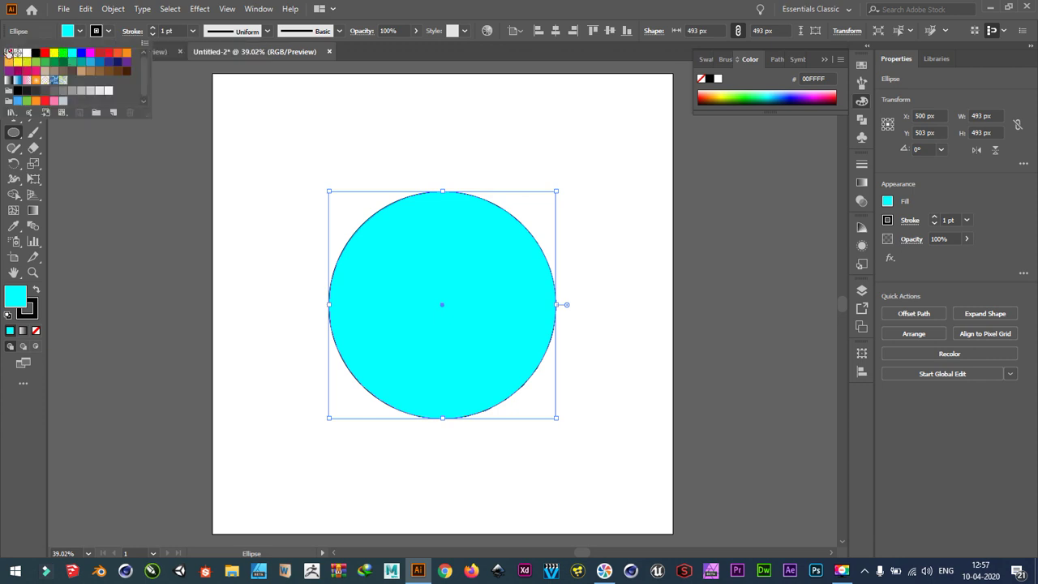
left_click(8, 53)
left_click(176, 279)
left_click(354, 291)
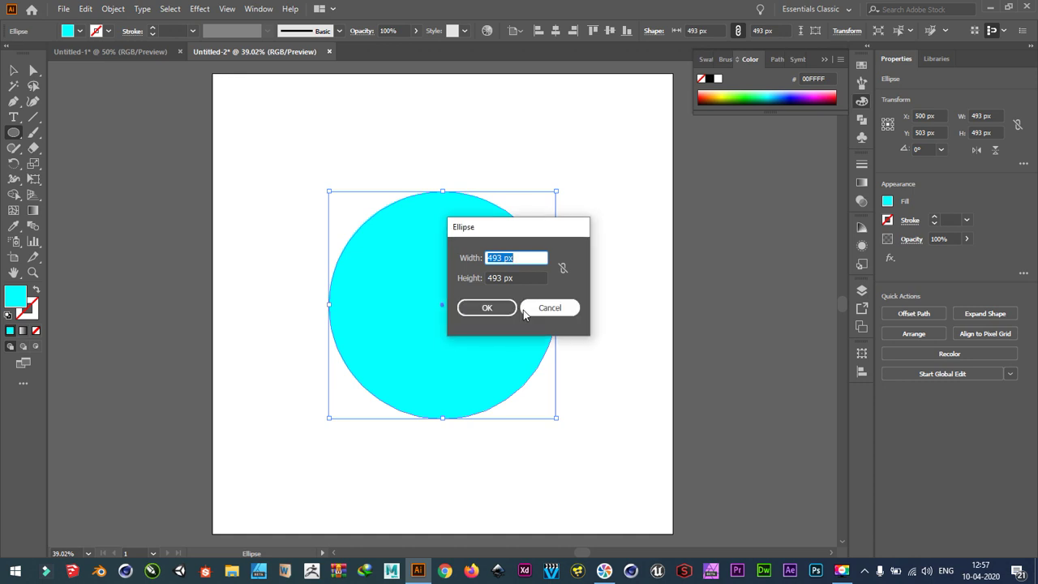
left_click(527, 308)
left_click(14, 70)
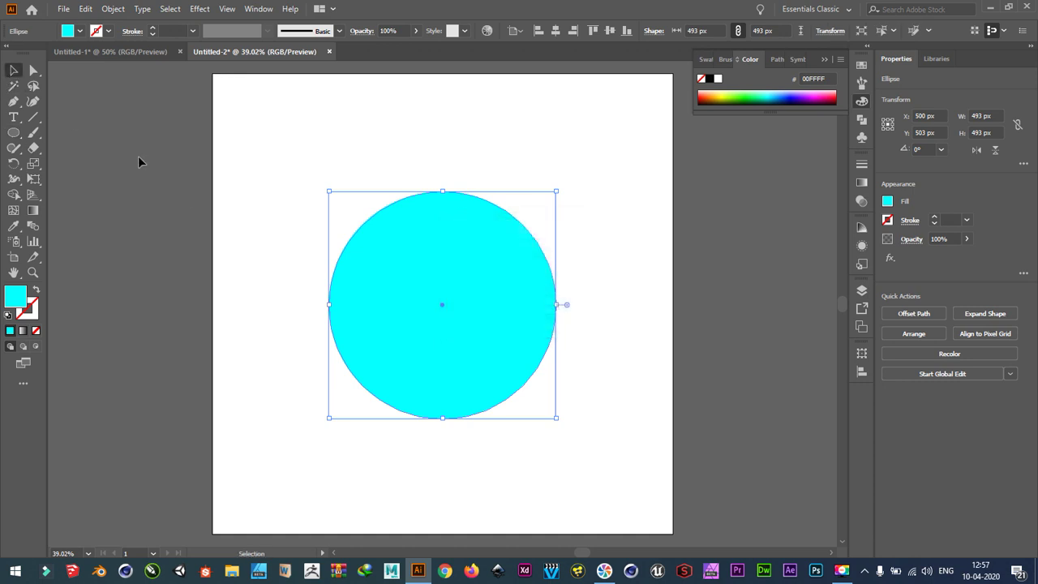
- Draw a 750 px horizontal line through the cyan circle's centre
left_click(34, 117)
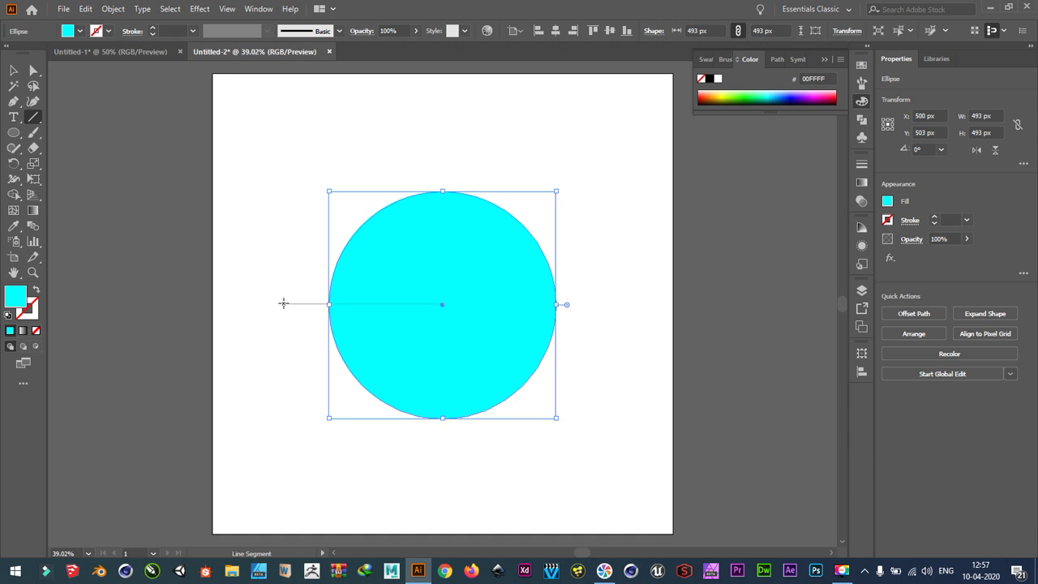
left_click_drag(282, 306, 619, 310)
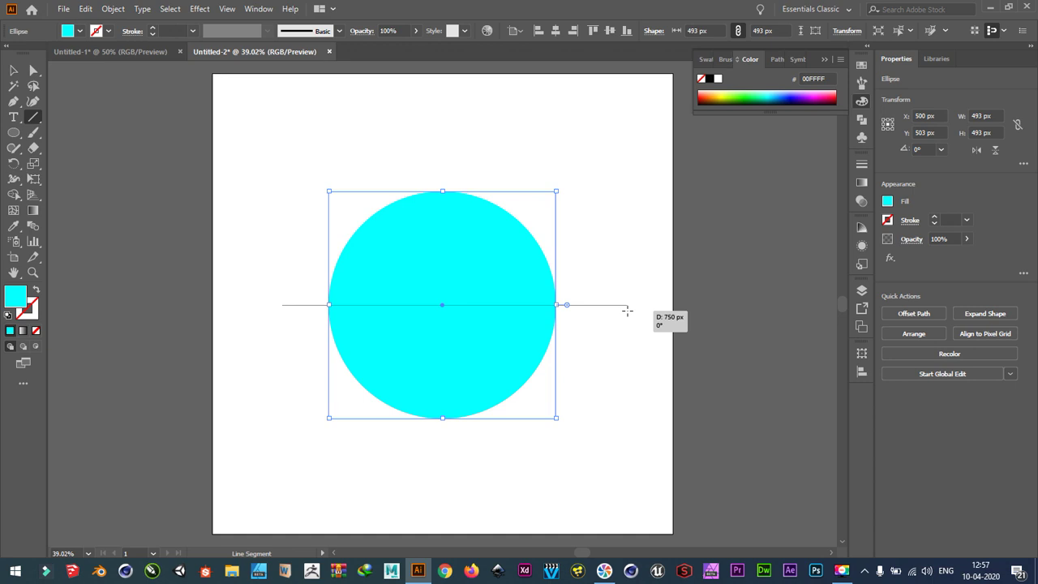
left_click_drag(619, 311, 628, 304)
left_click(450, 236)
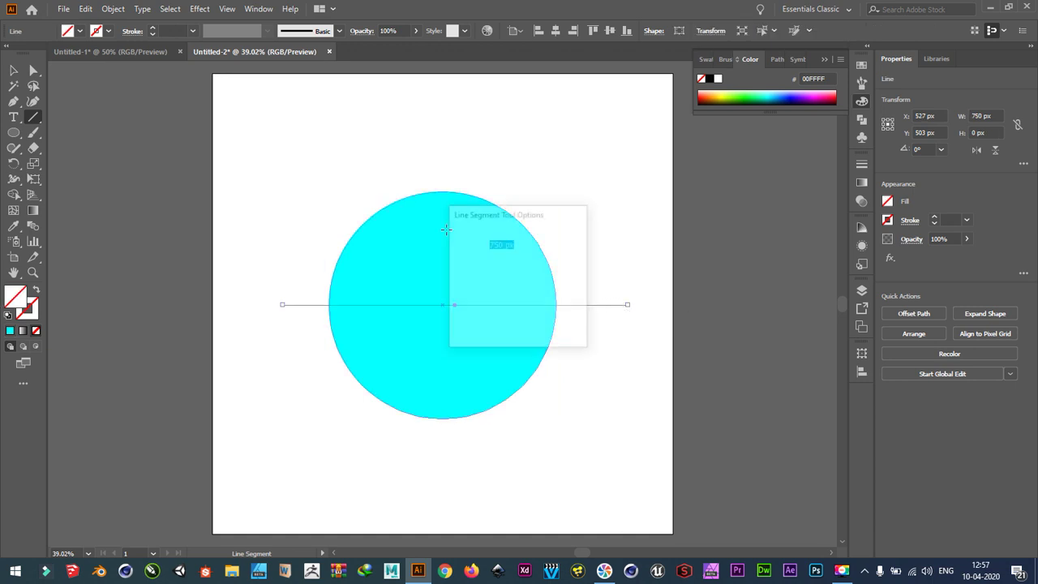
left_click(556, 322)
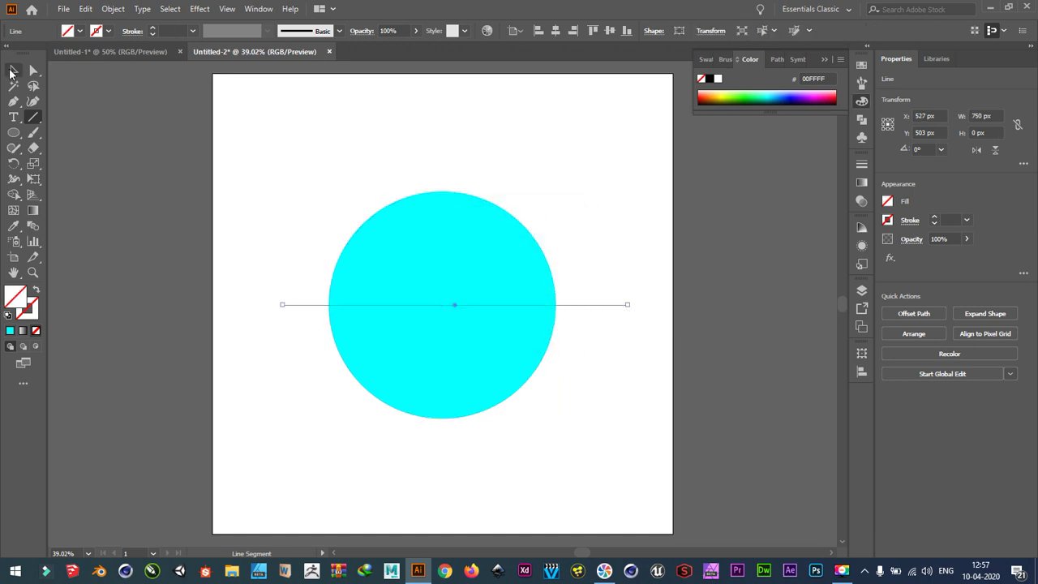
- Draw a 668 px vertical line through the circle's centre and select both lines
left_click(13, 69)
left_click(387, 208)
left_click(33, 117)
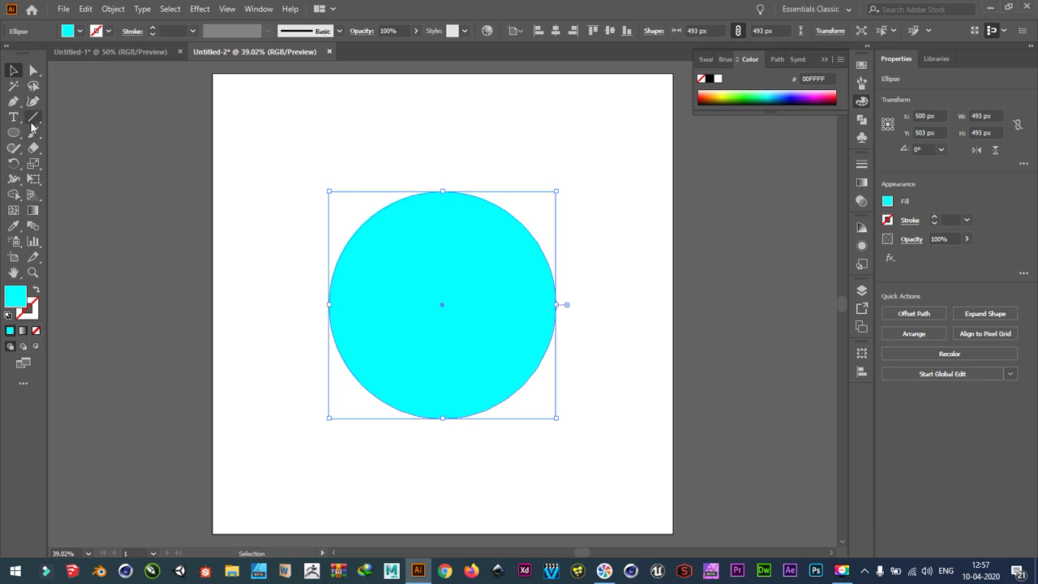
left_click_drag(442, 153, 459, 455)
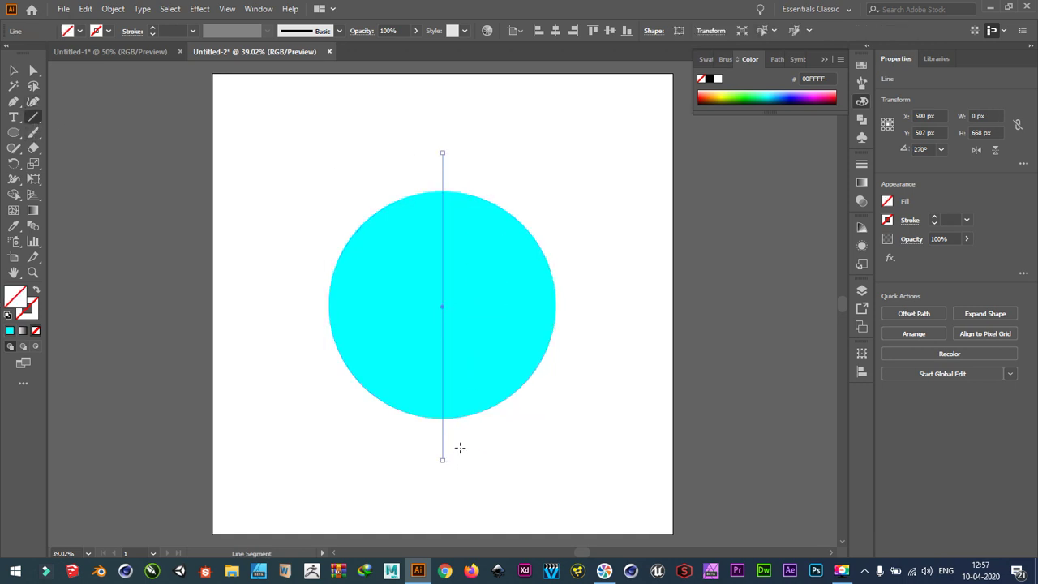
left_click(12, 72)
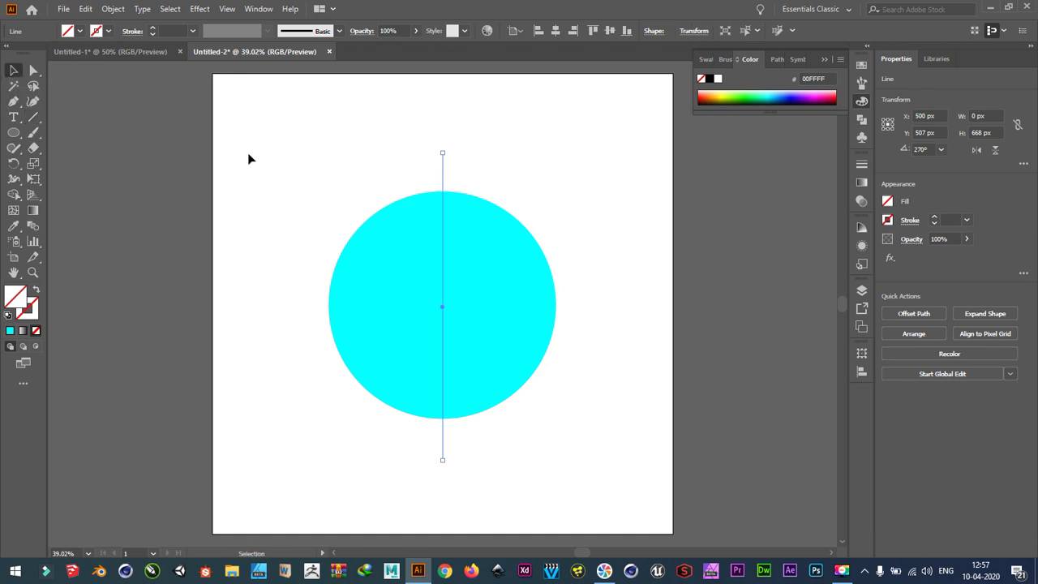
left_click_drag(253, 196, 316, 387)
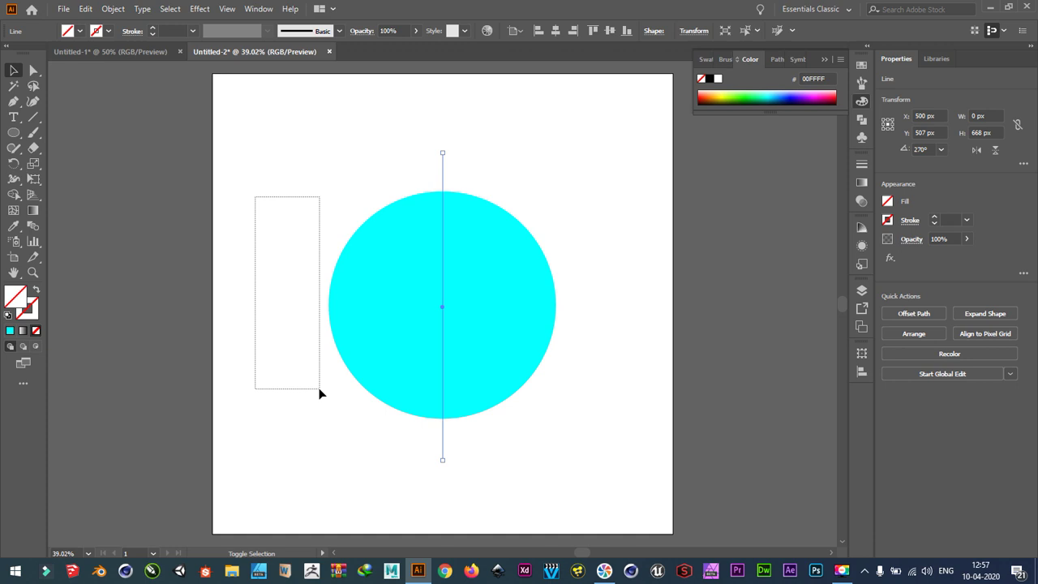
- Give the two crossing lines a black stroke
left_click(109, 33)
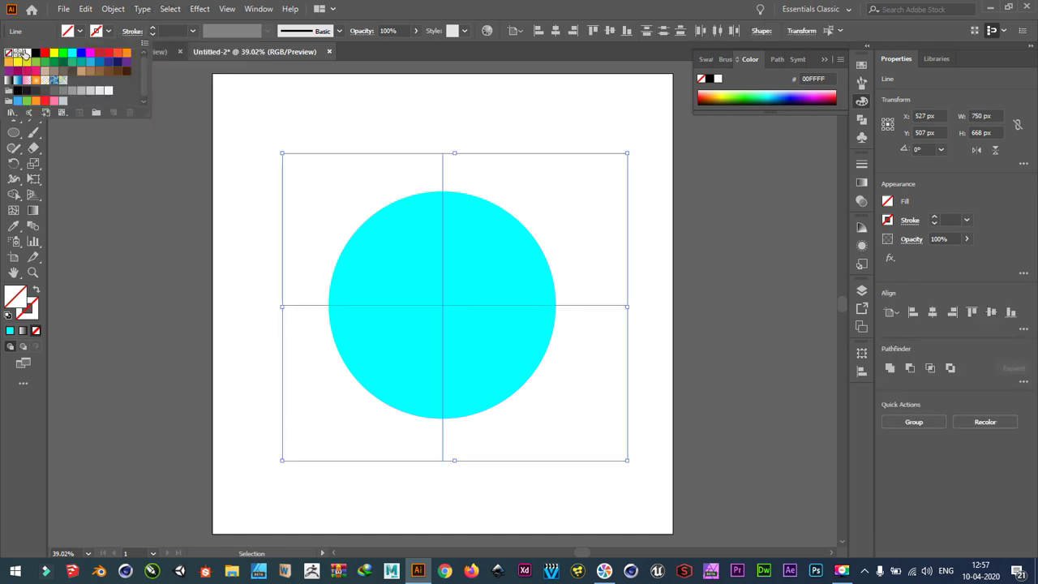
left_click(36, 53)
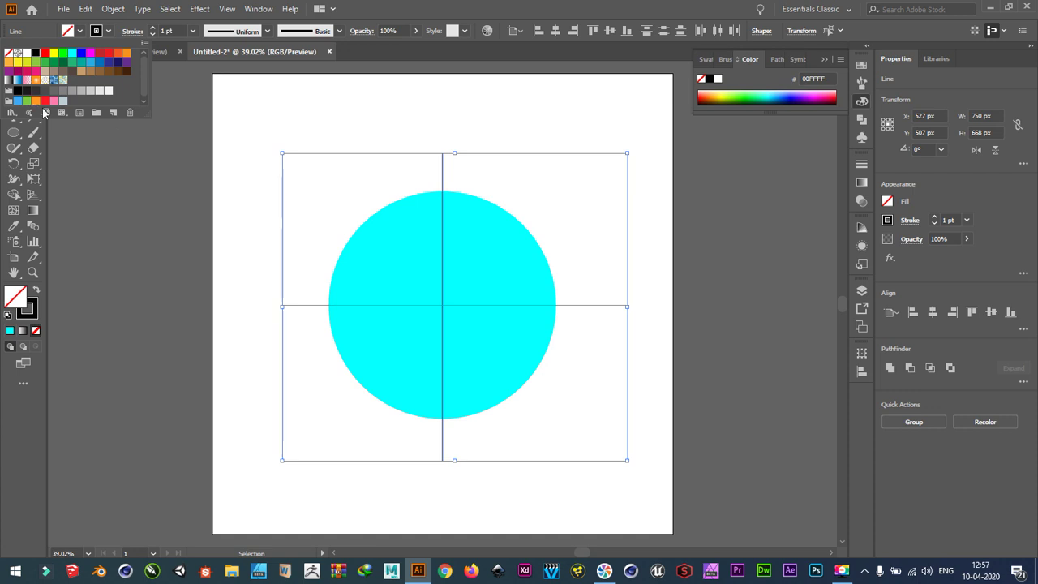
left_click(152, 197)
- Rotate the circle and lines together 45° so the lines form an X
mouse_move(148, 84)
left_mouse_down()
mouse_move(628, 507)
mouse_move(667, 508)
left_mouse_up()
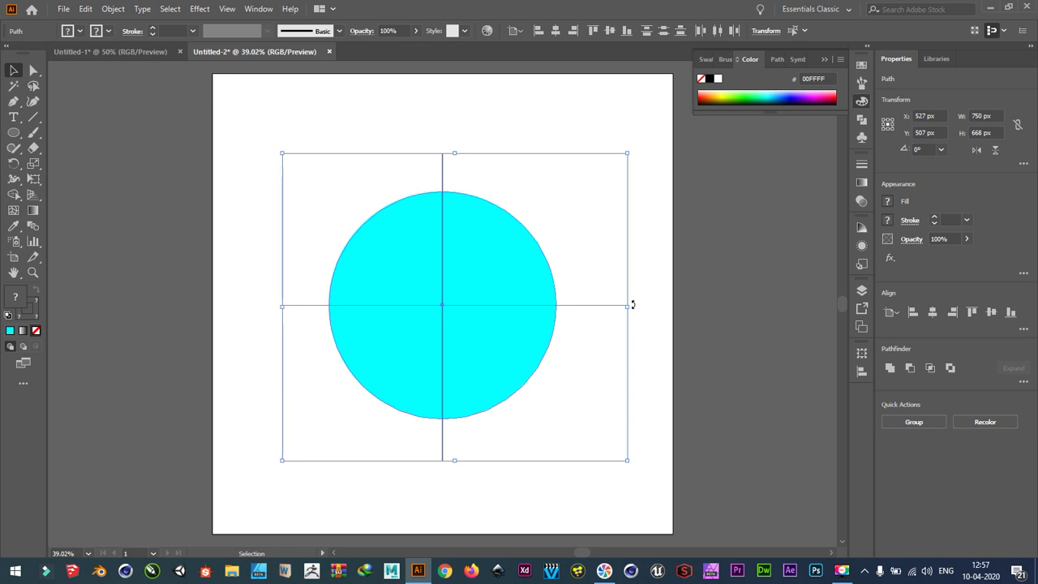
left_click_drag(631, 274, 608, 182)
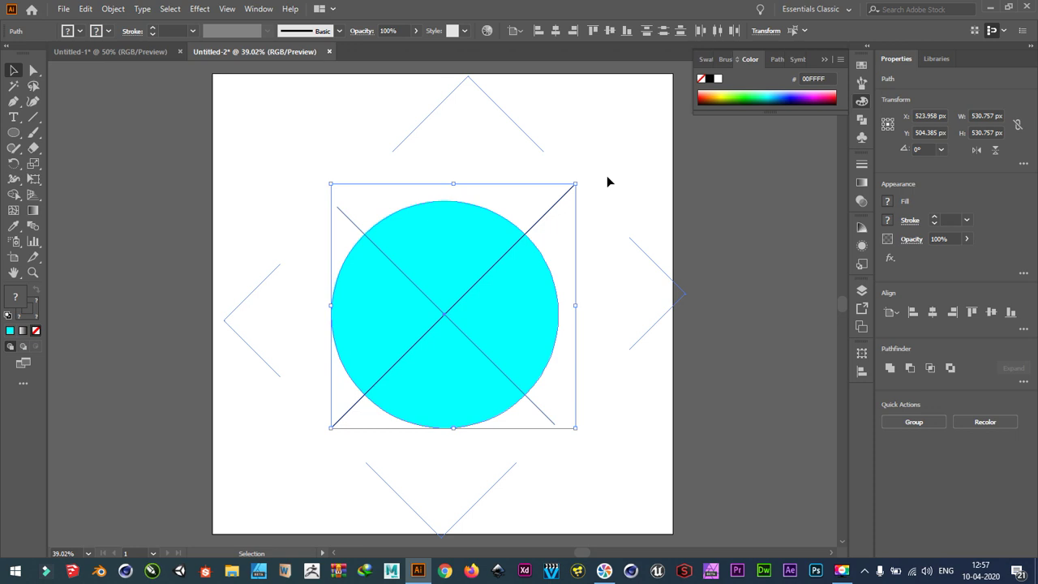
left_click(174, 190)
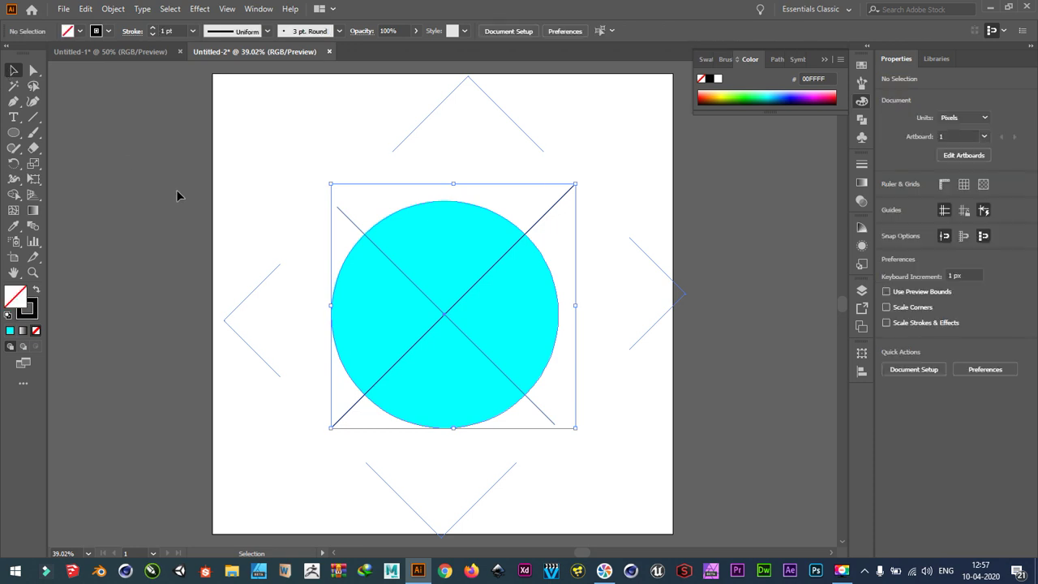
- Draw a 174 px circle at the cyan circle's upper left, filled blue with no outline
left_click(13, 133)
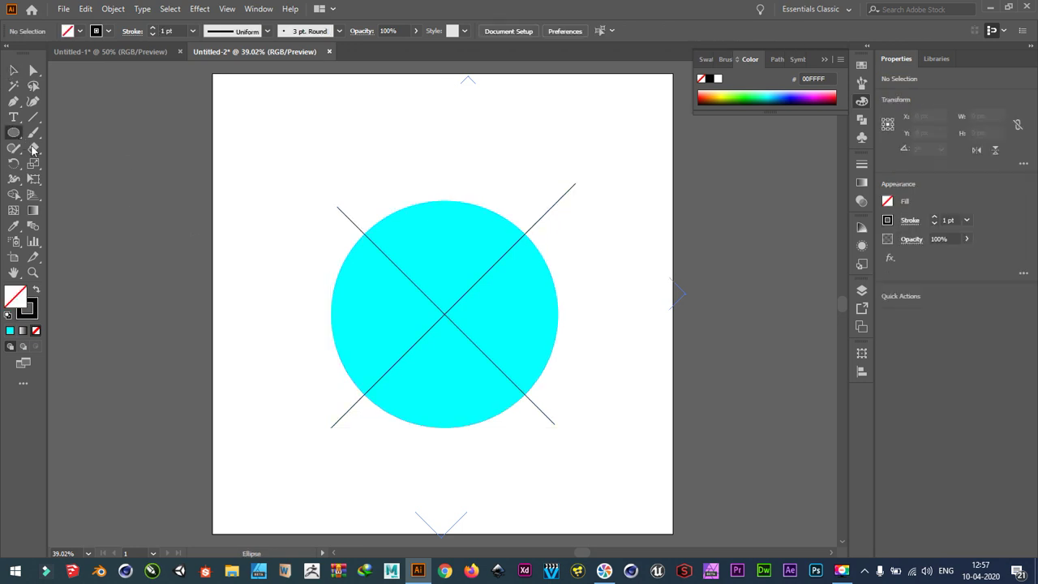
mouse_move(318, 144)
left_mouse_down()
mouse_move(360, 214)
mouse_move(397, 223)
left_mouse_up()
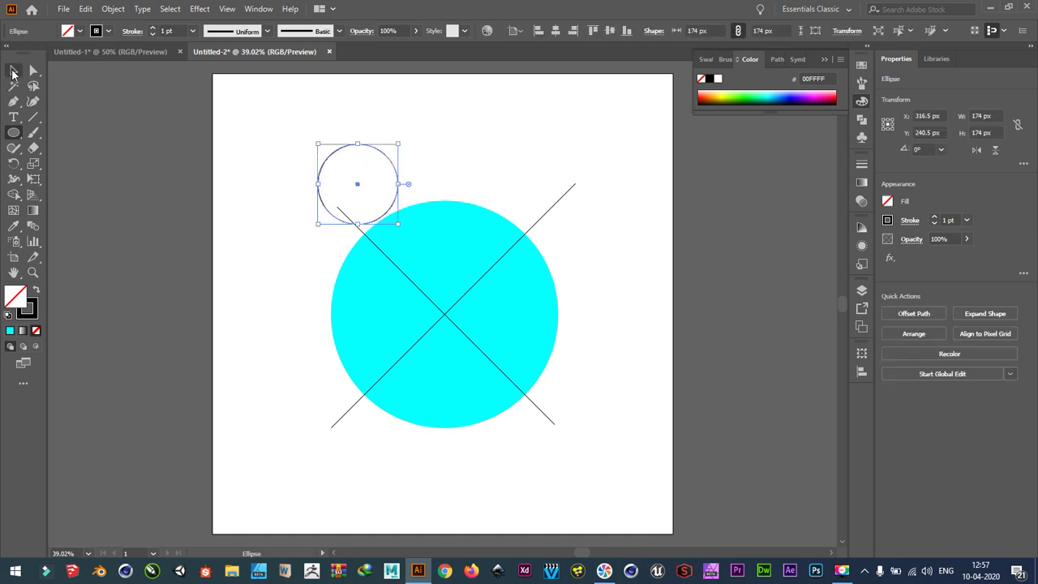
left_click(12, 71)
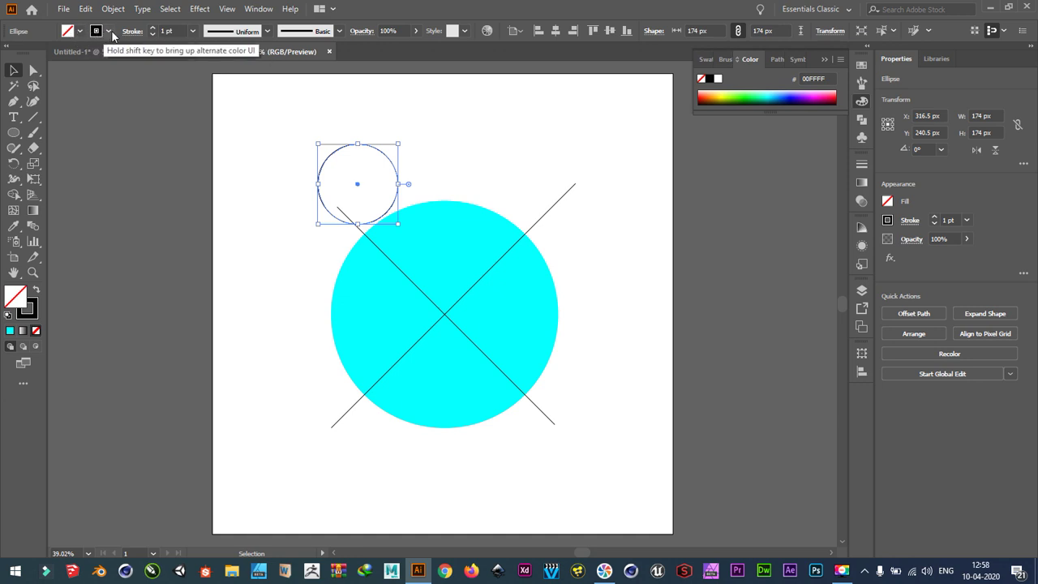
left_click(36, 292)
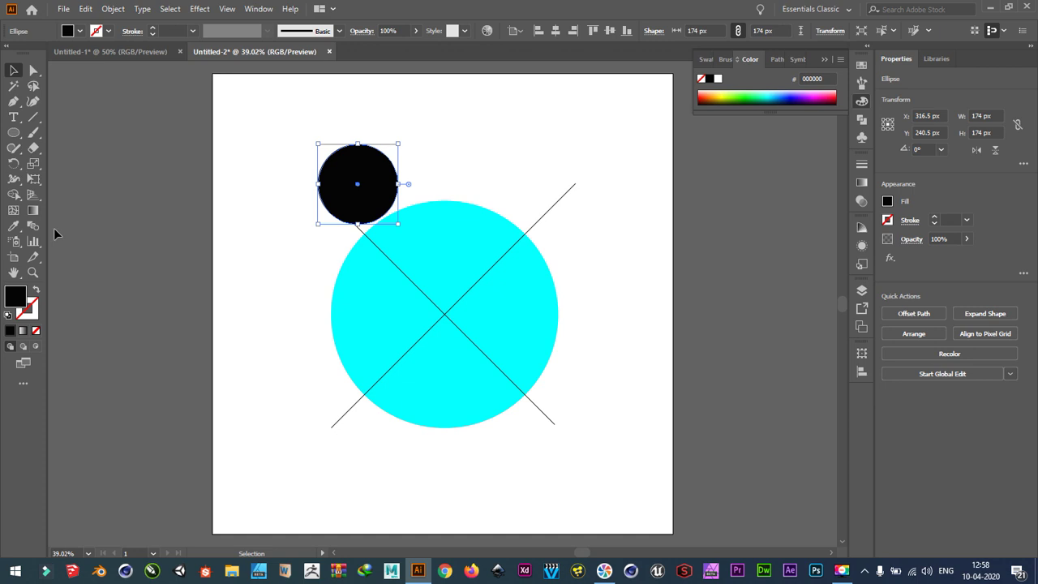
left_click(80, 32)
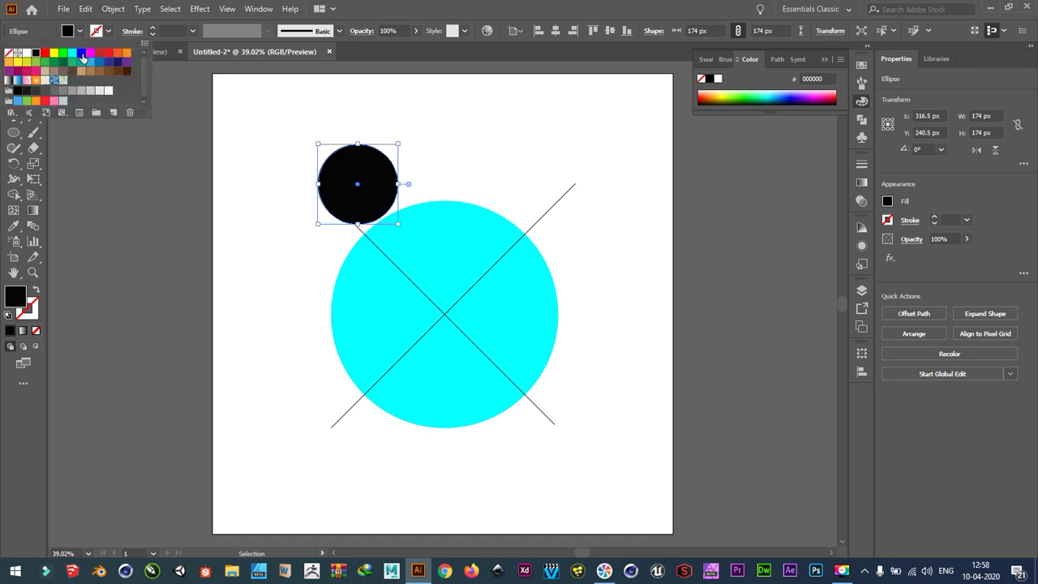
left_click(80, 52)
left_click(365, 219)
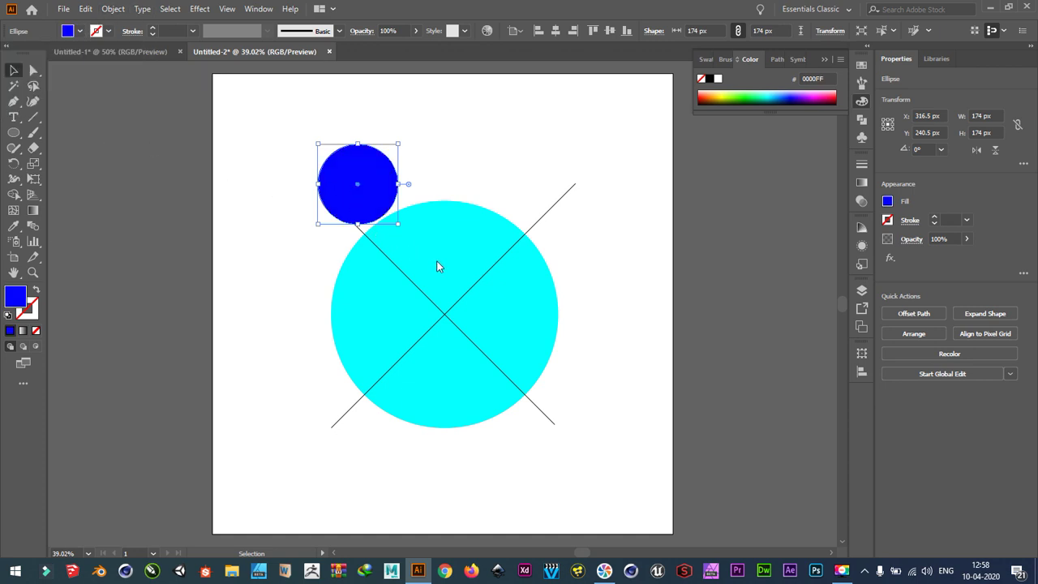
- Move and enlarge the blue circle, nudging it against the cyan circle's top edge
left_click_drag(371, 201, 455, 261)
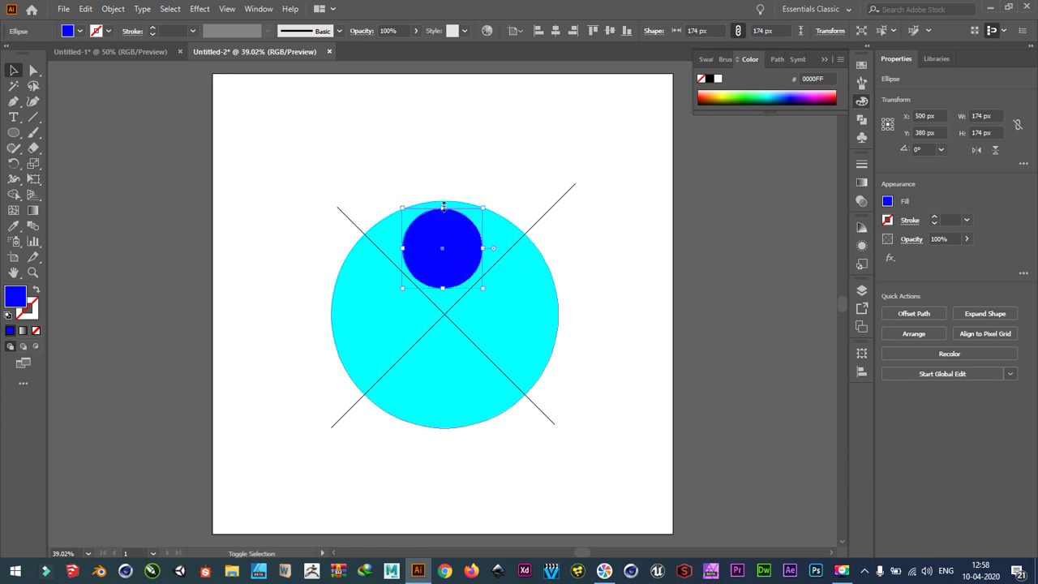
left_click_drag(443, 206, 441, 193)
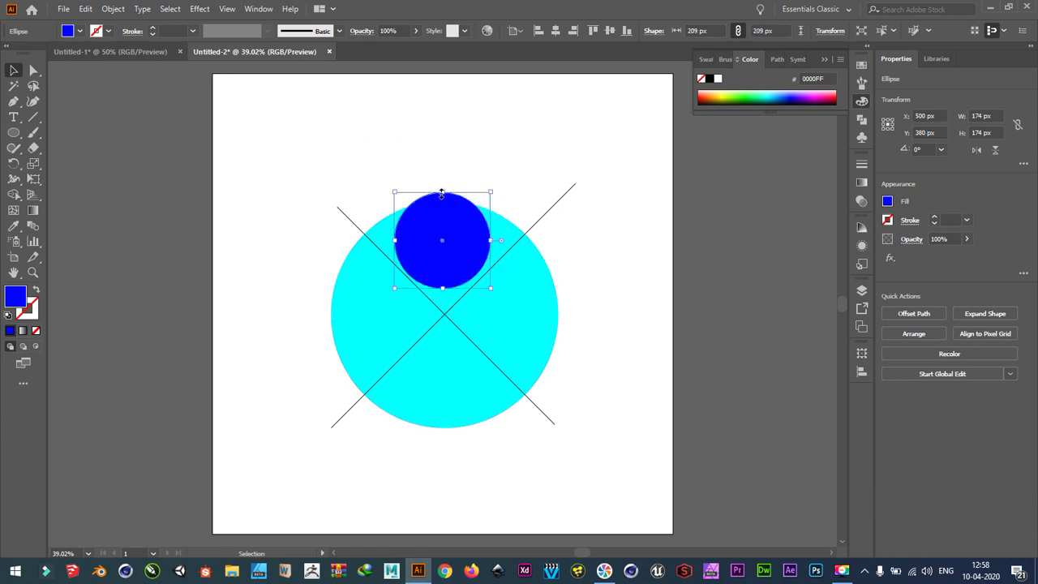
key("Down")
key("Down")
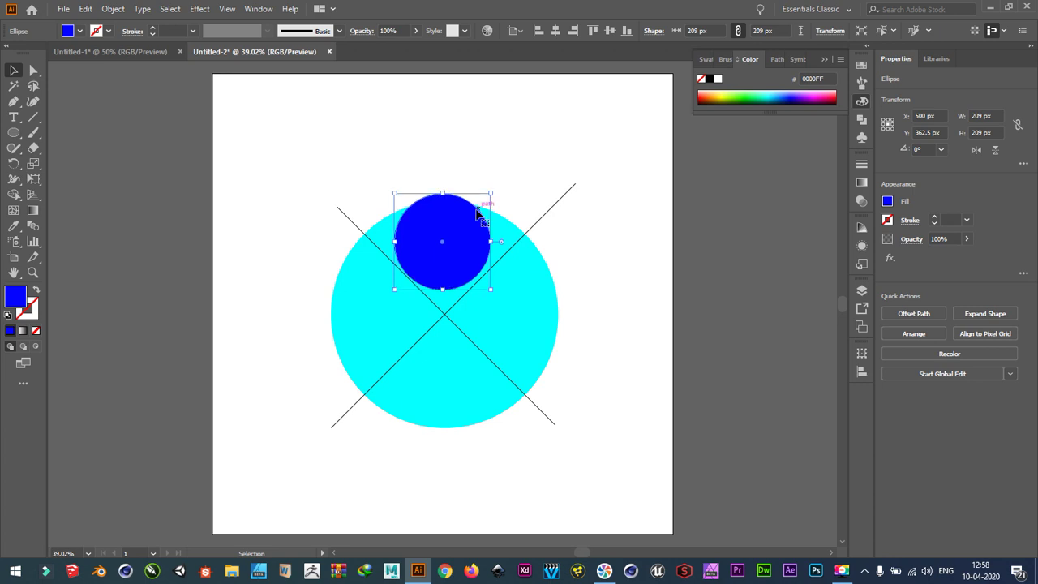
key("Down")
key("Down")
key("Down")
key("Down")
key("Right")
key("Right")
key("Right")
key("Right")
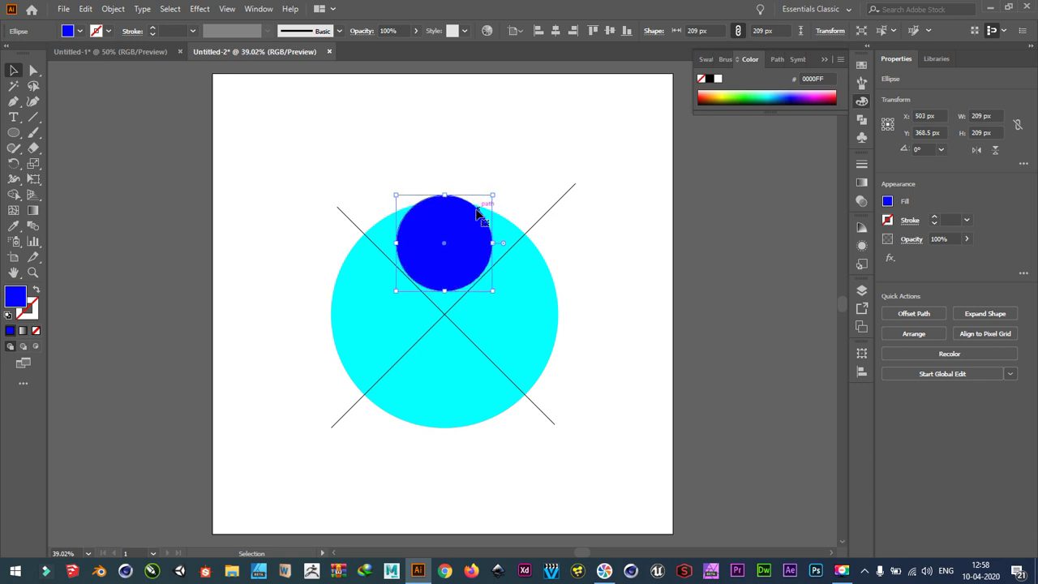
key("Right")
key("Right")
key("Right")
key("Down")
key("Down")
key("Down")
key("Down")
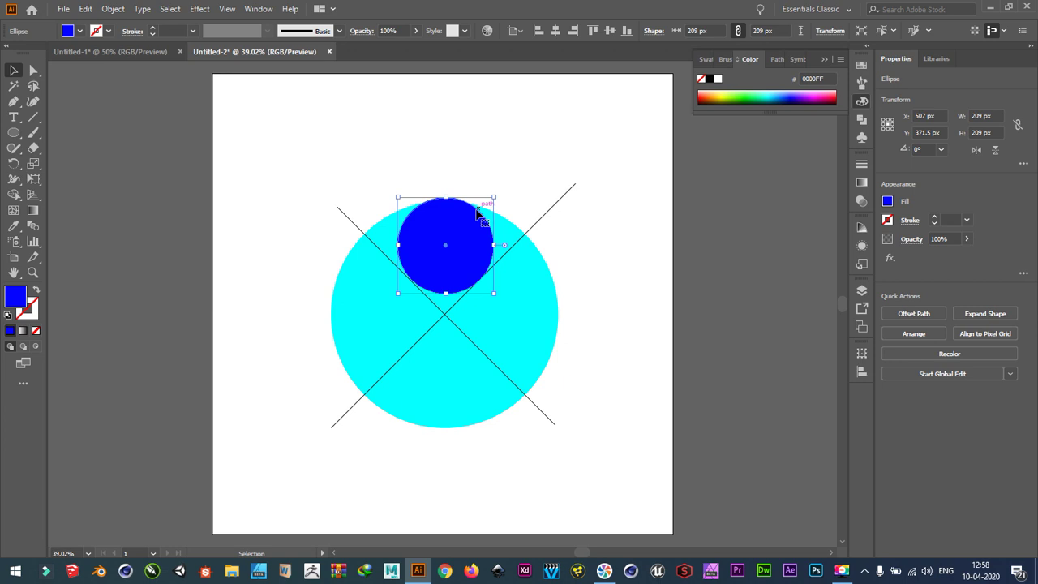
key("Down")
key("Down")
key("Down")
key("Left")
key("Down")
key("Left")
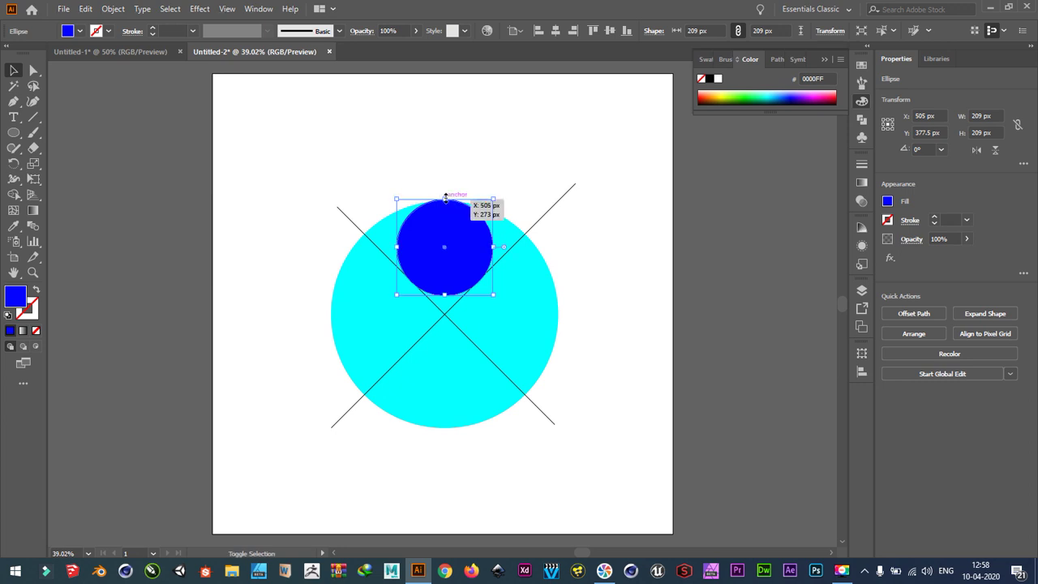
left_click_drag(447, 200, 444, 206)
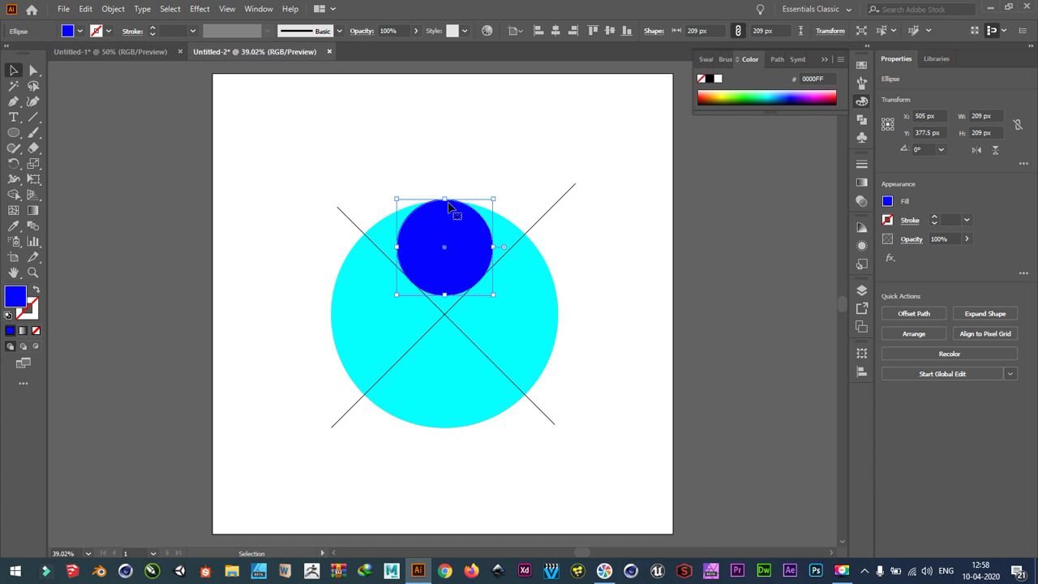
- Set the blue circle's width to 207 px
left_click(445, 181)
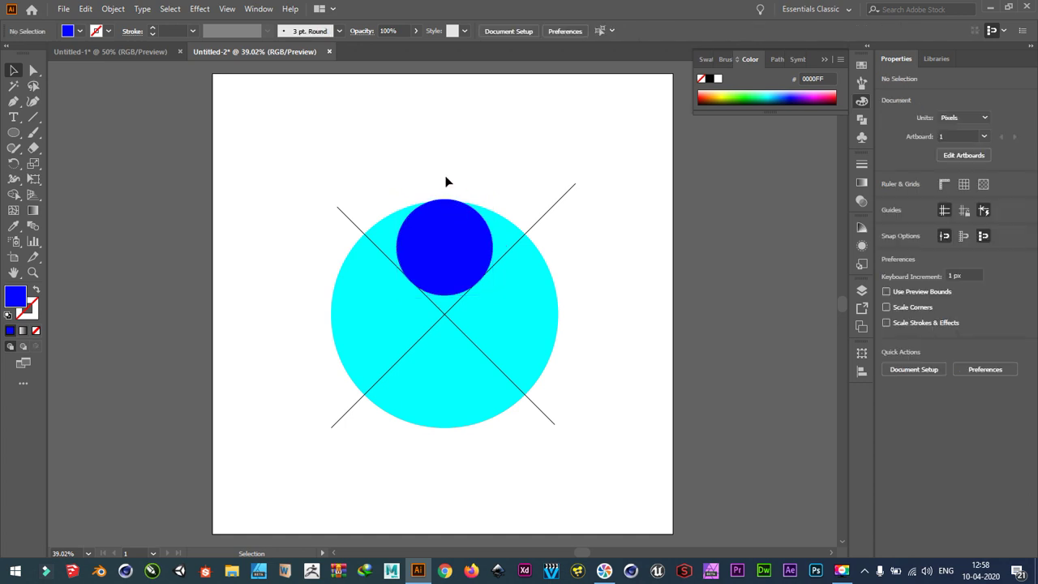
left_click(456, 246)
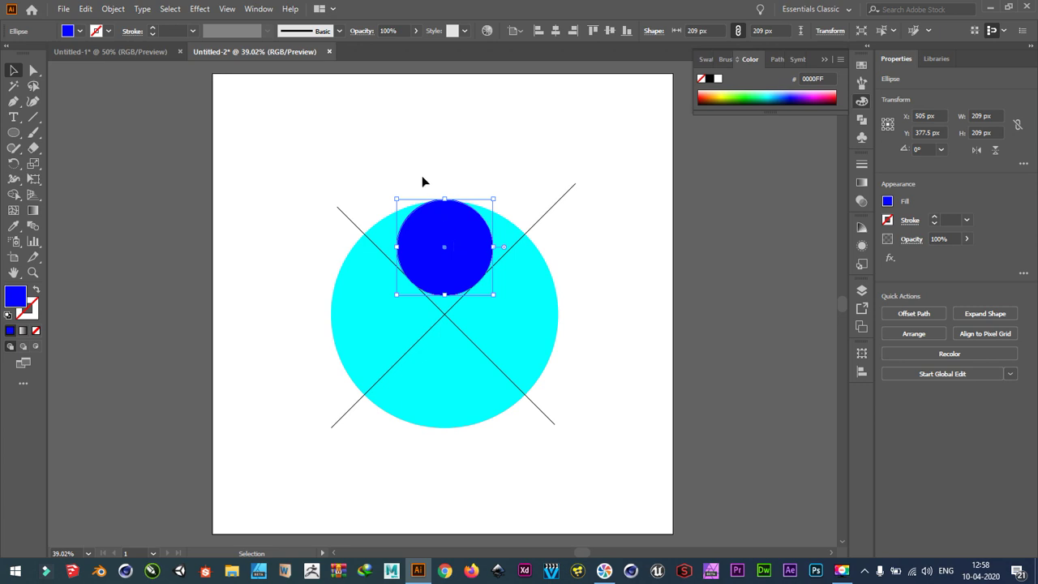
left_click(718, 30)
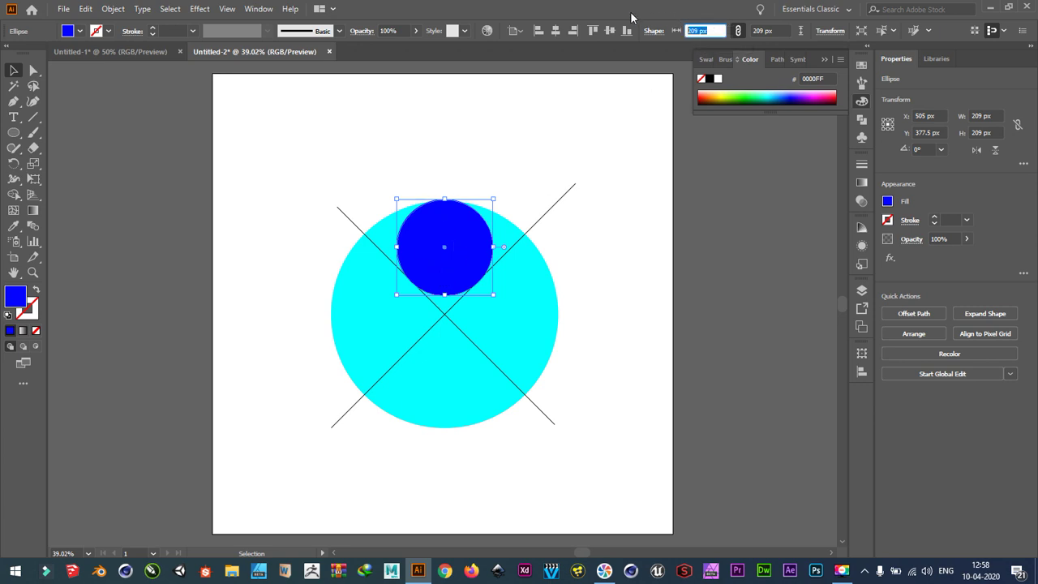
type("207")
key("Return")
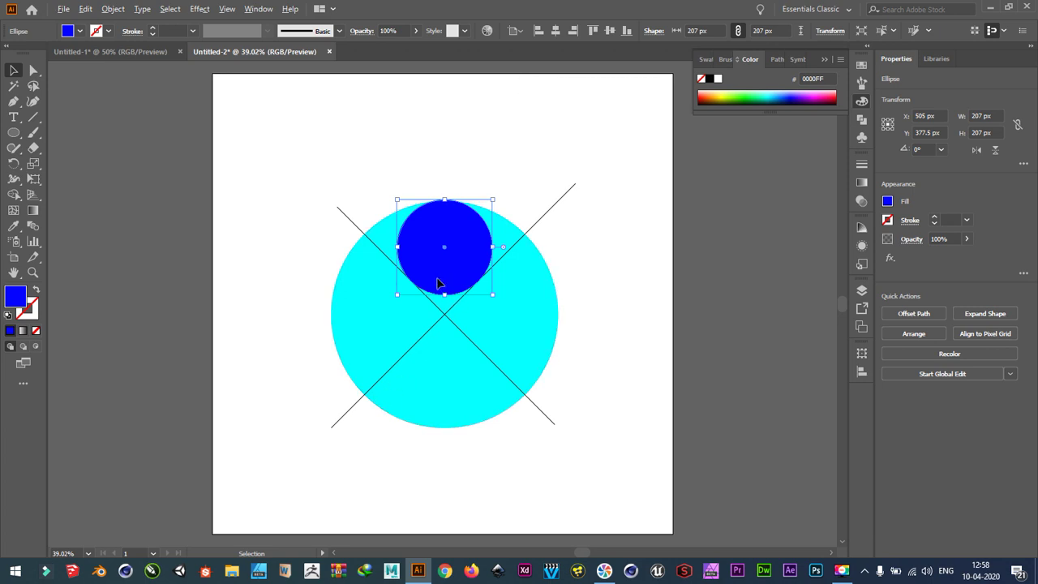
- Try a lower copy of the blue circle, delete it, and reselect the top circle
left_click_drag(443, 287, 437, 416)
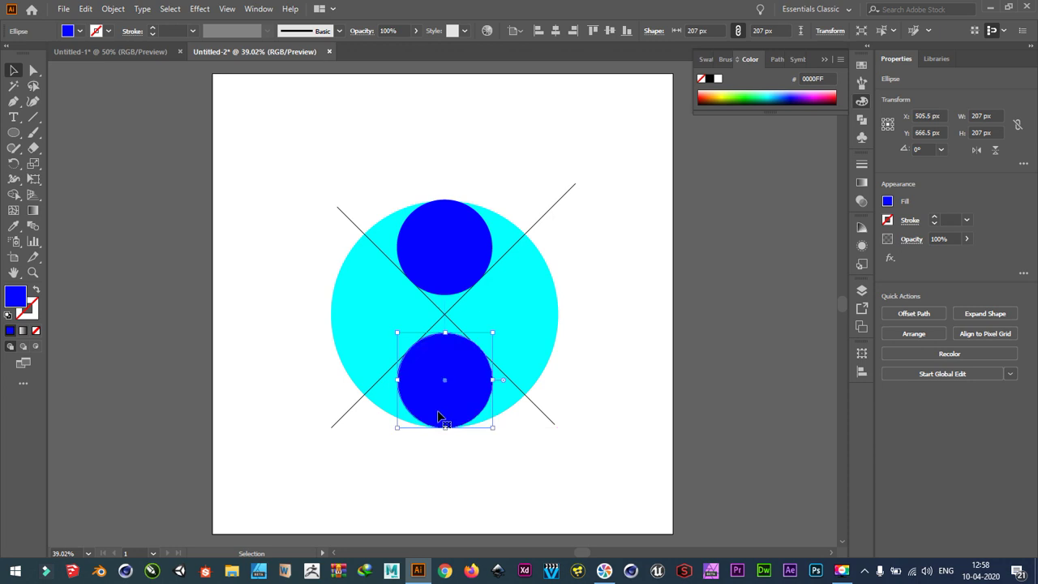
key("Left")
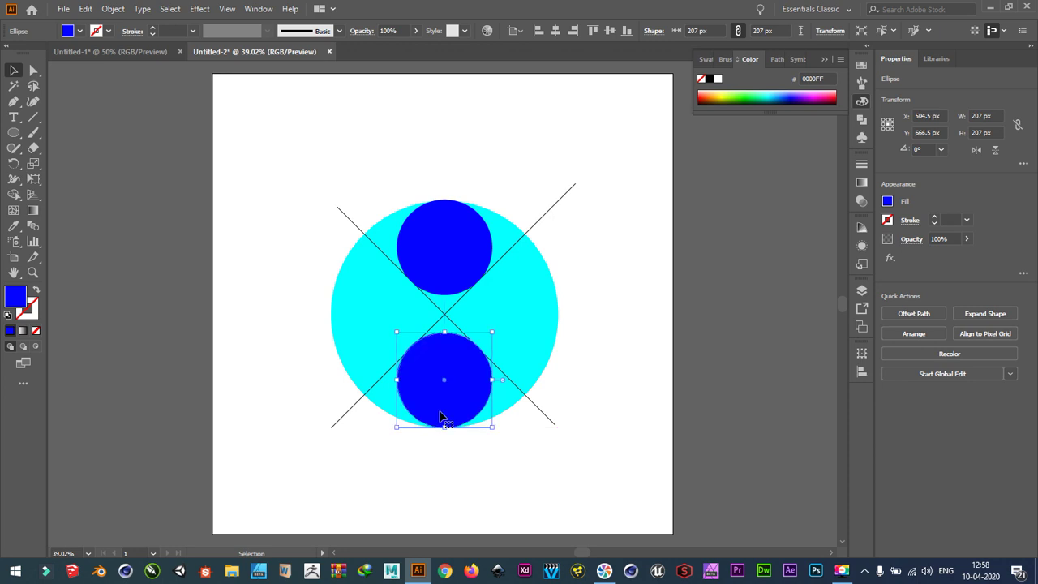
key("Delete")
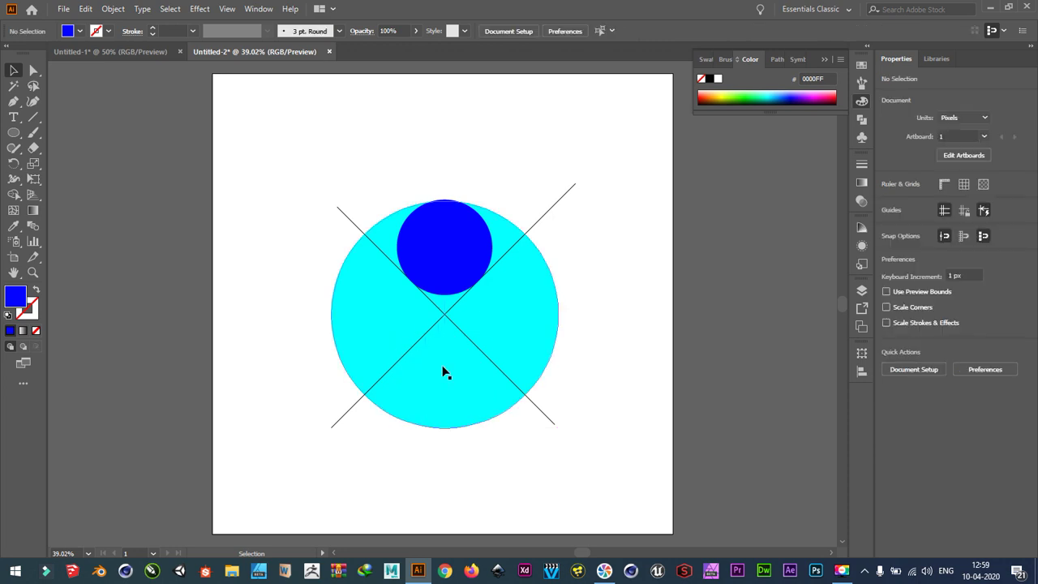
left_click(443, 278)
key("a")
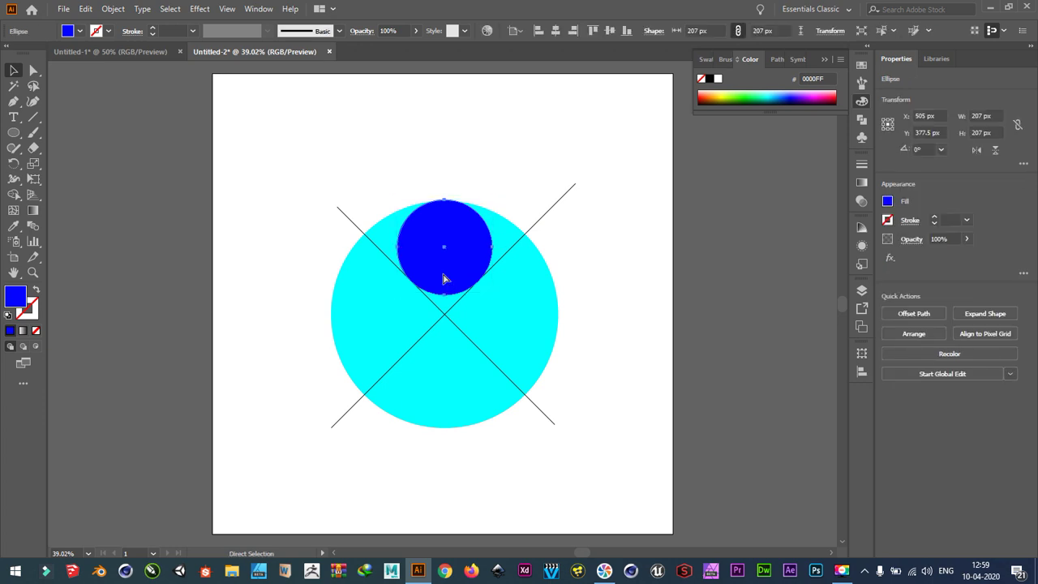
key("v")
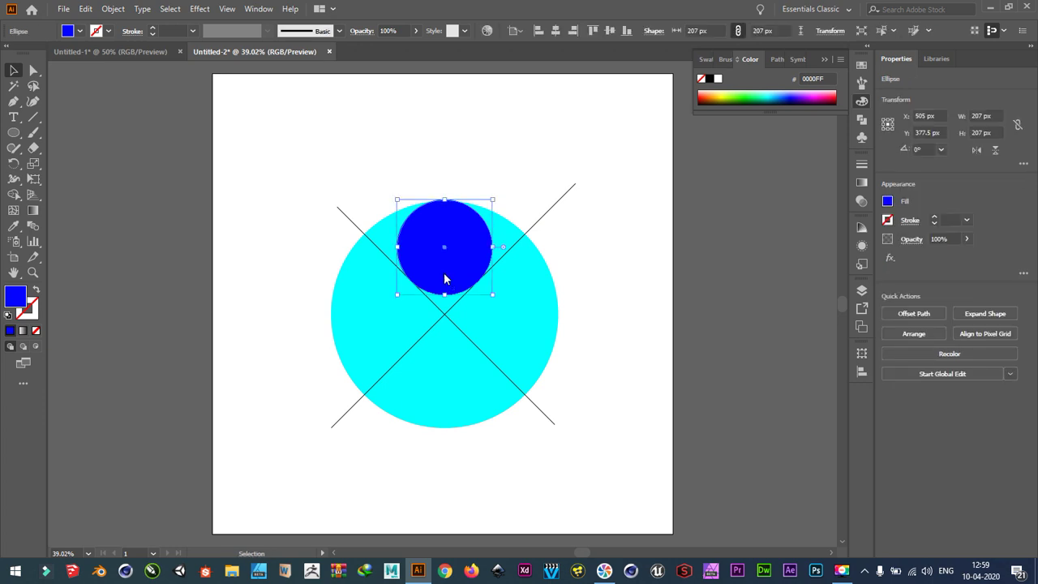
right_click(444, 274)
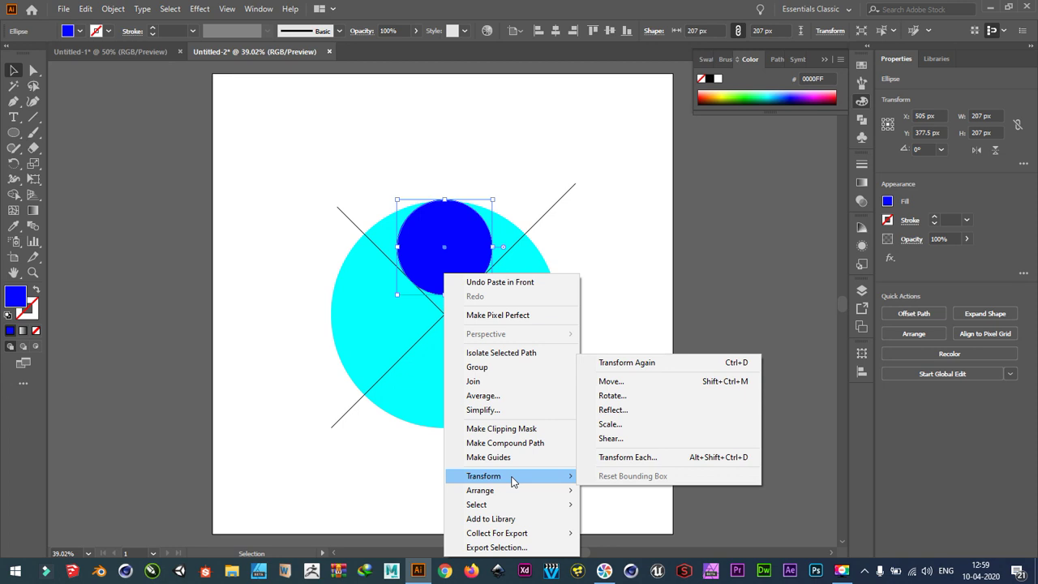
left_click(622, 410)
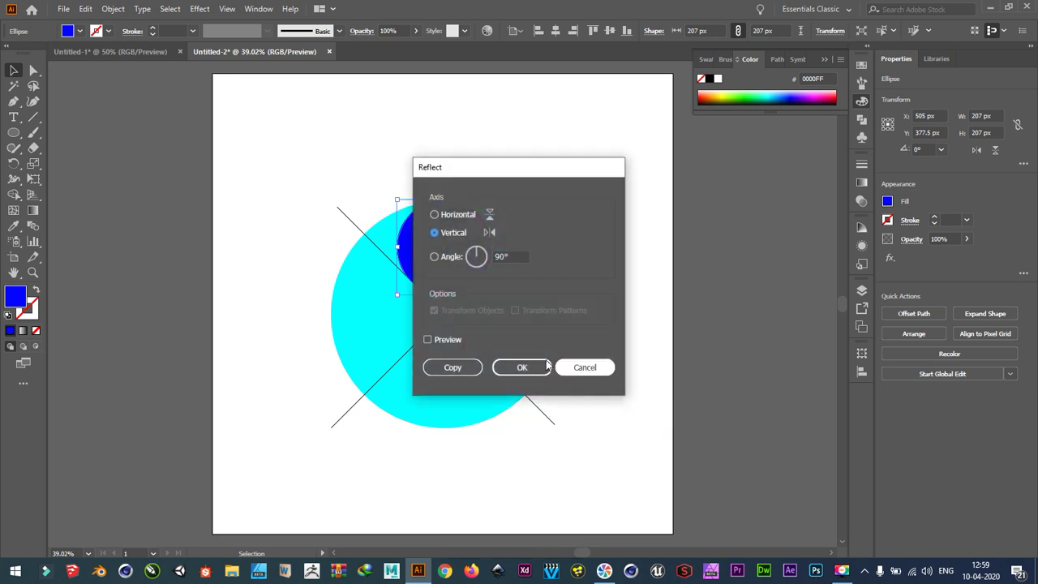
left_click(503, 259)
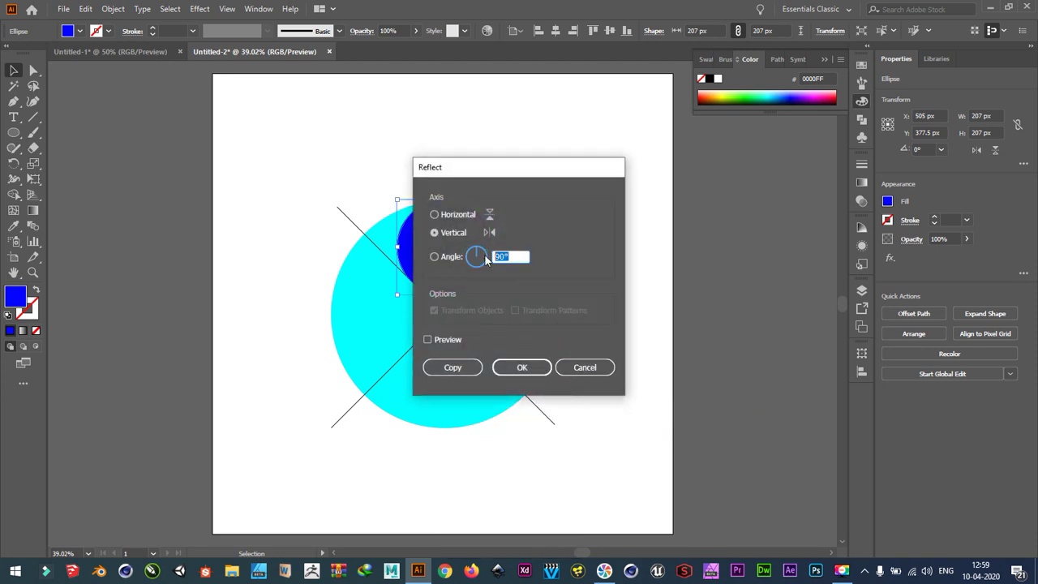
type("180")
key("Tab")
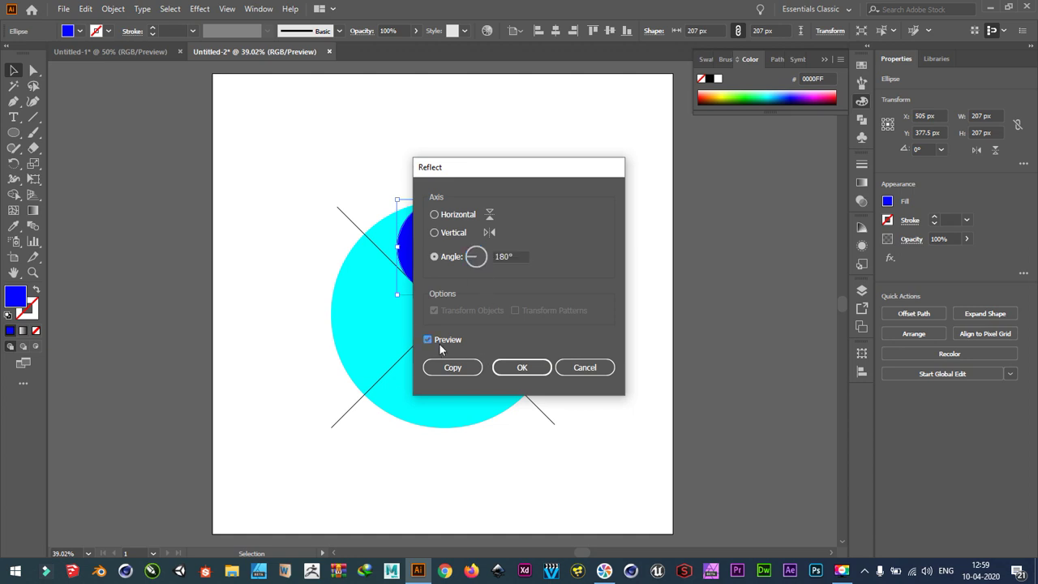
left_click(450, 366)
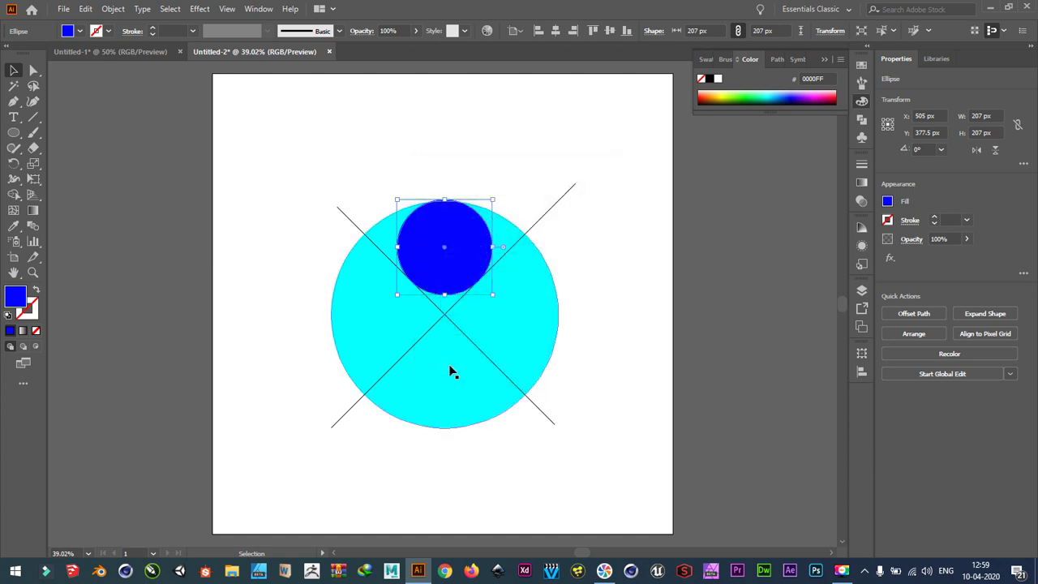
left_click(457, 353)
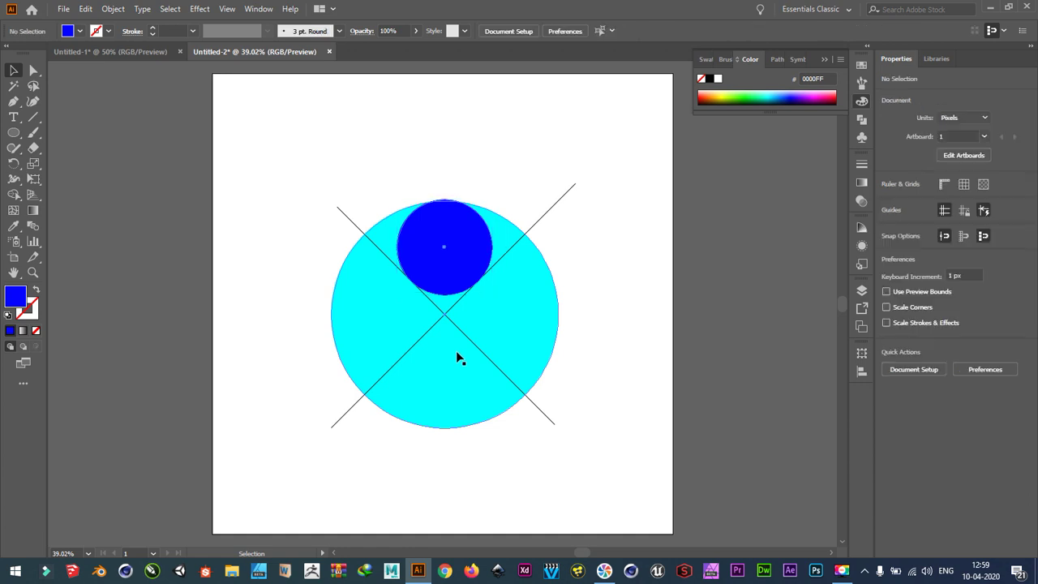
- Alt-drag a copy of the blue circle to the cyan circle's bottom, centred below the top one
left_click(440, 282)
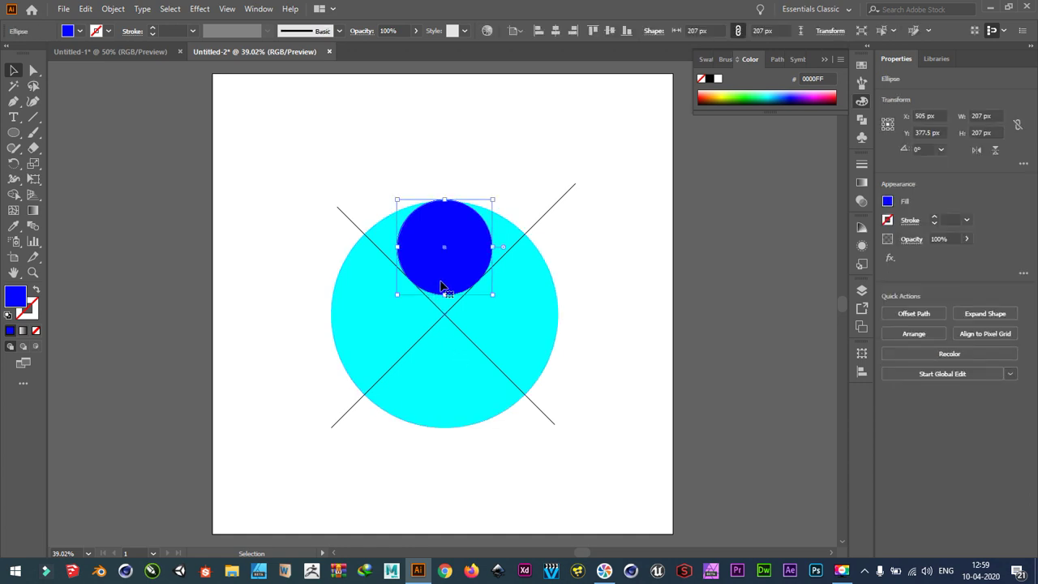
left_click_drag(440, 283, 438, 420)
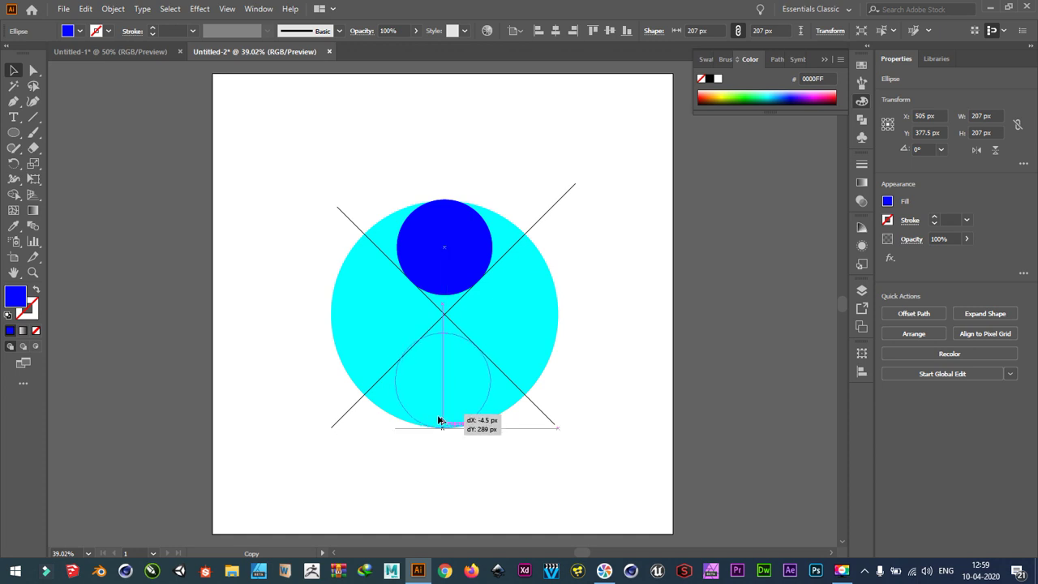
left_click_drag(437, 420, 441, 420)
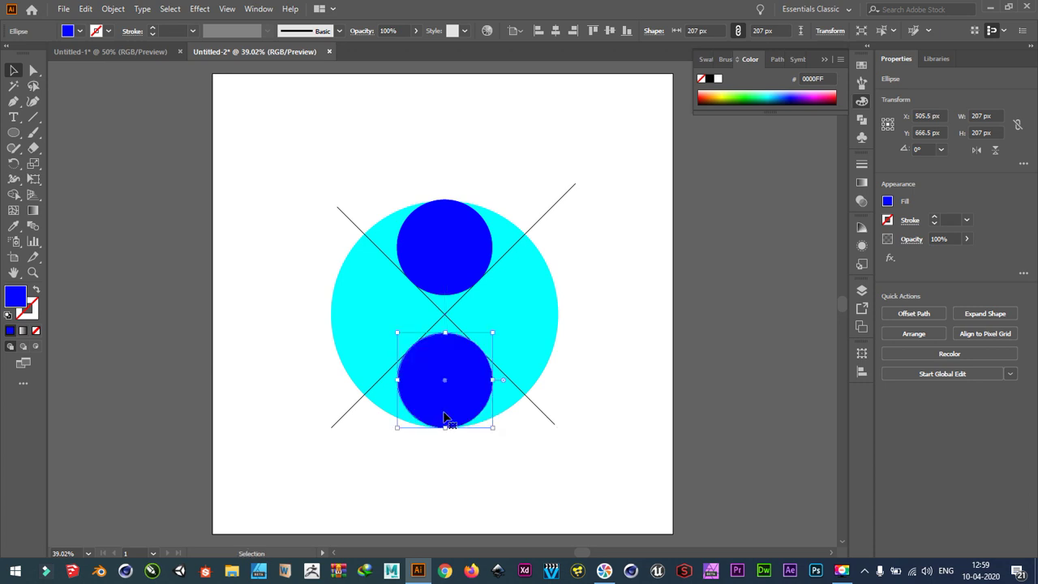
left_click(458, 460)
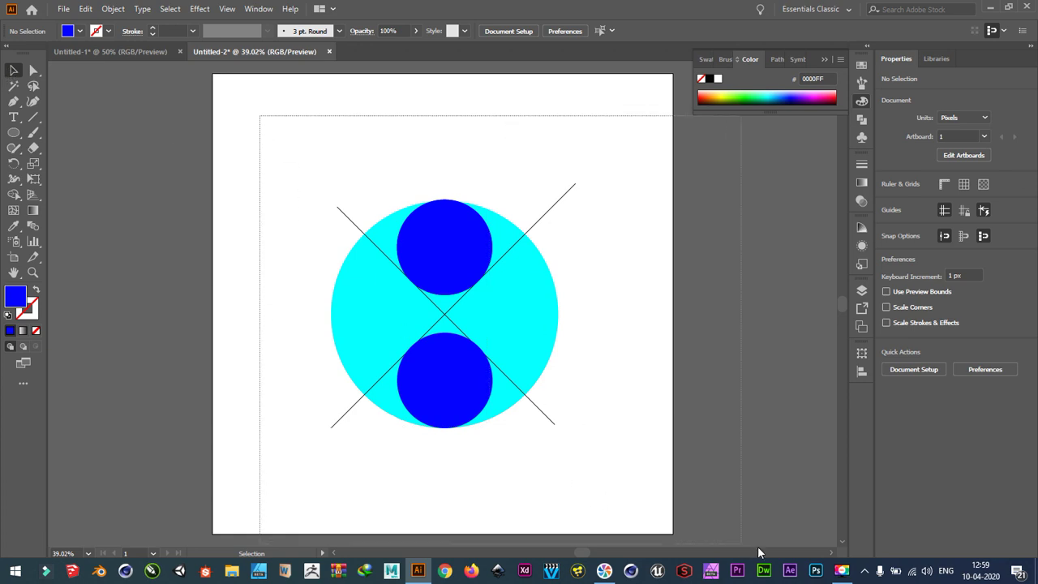
left_click_drag(259, 119, 741, 527)
left_click(13, 194)
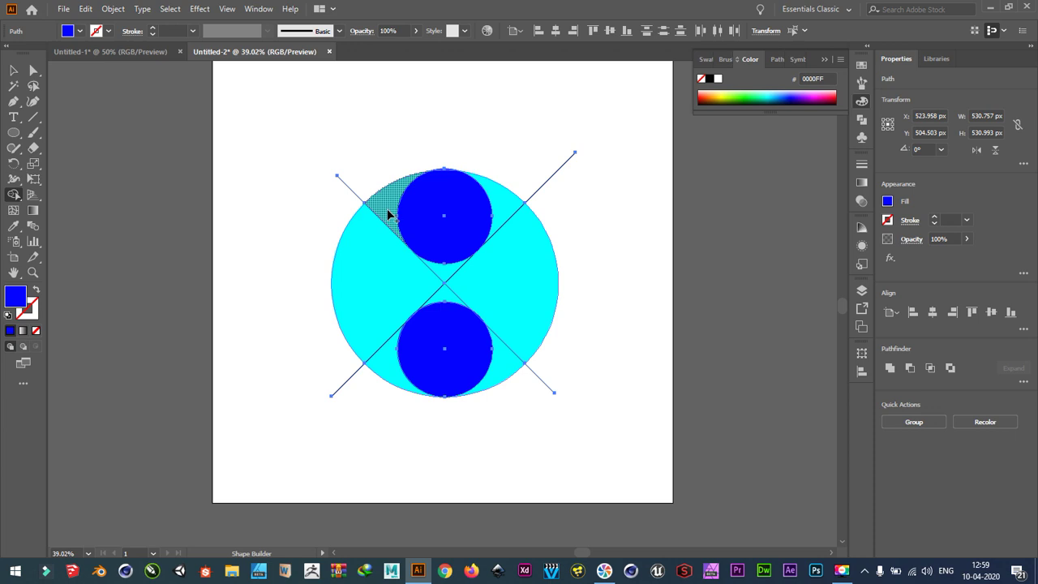
left_click_drag(387, 212, 379, 276)
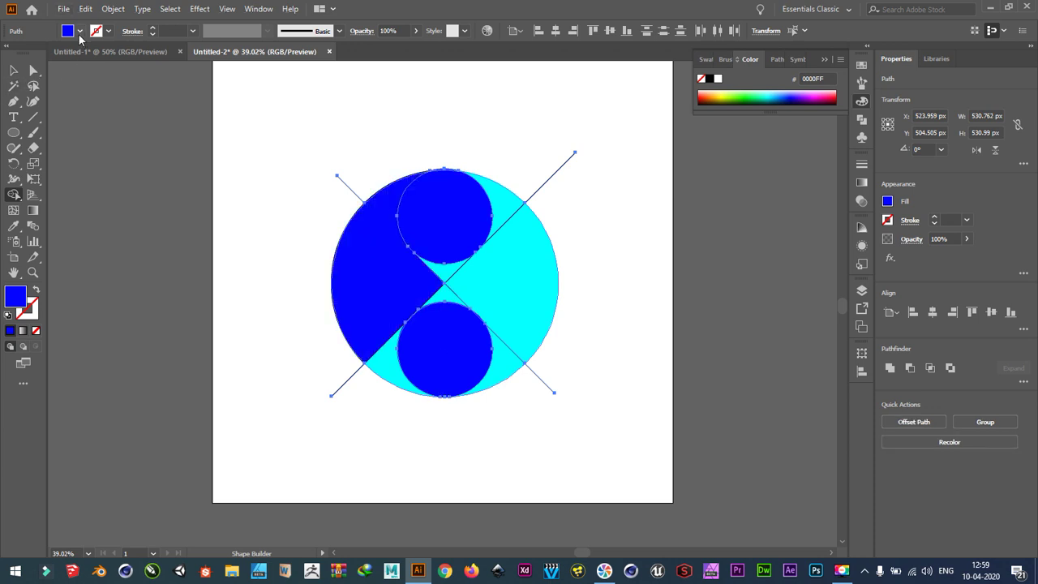
left_click(79, 32)
left_click(63, 54)
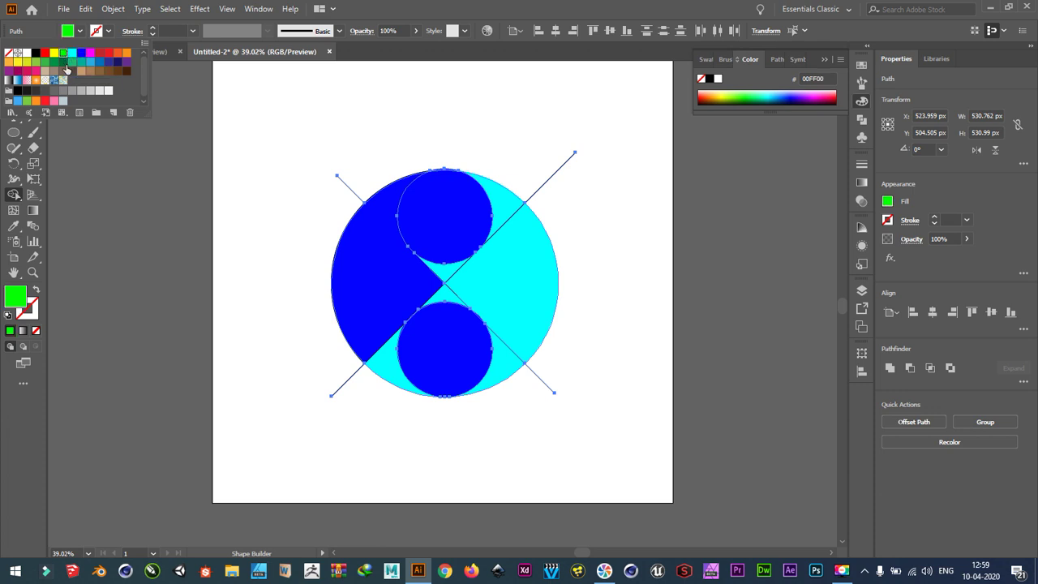
left_click(105, 145)
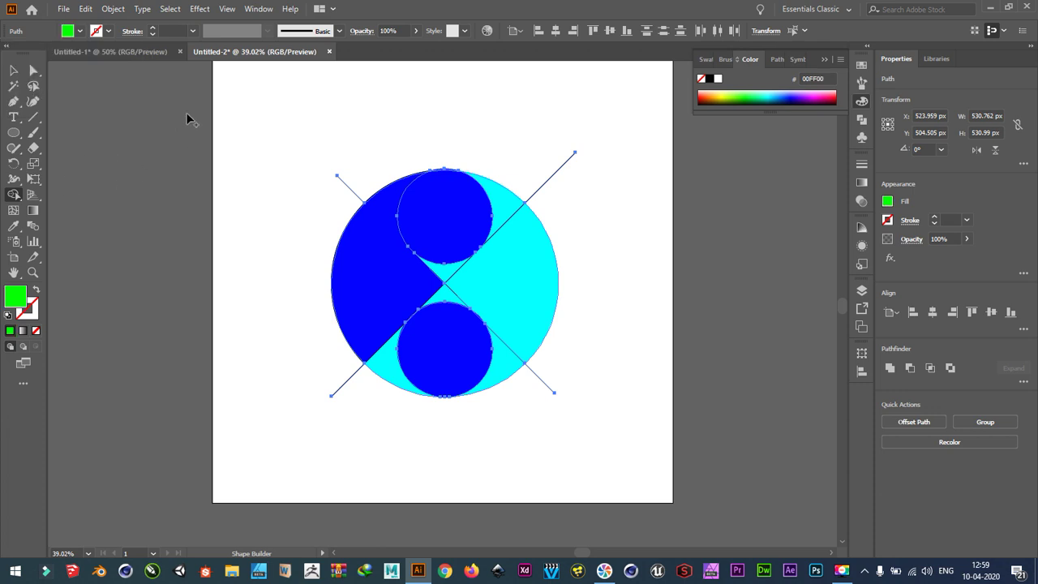
left_click_drag(219, 105, 340, 284)
key("ctrl+z")
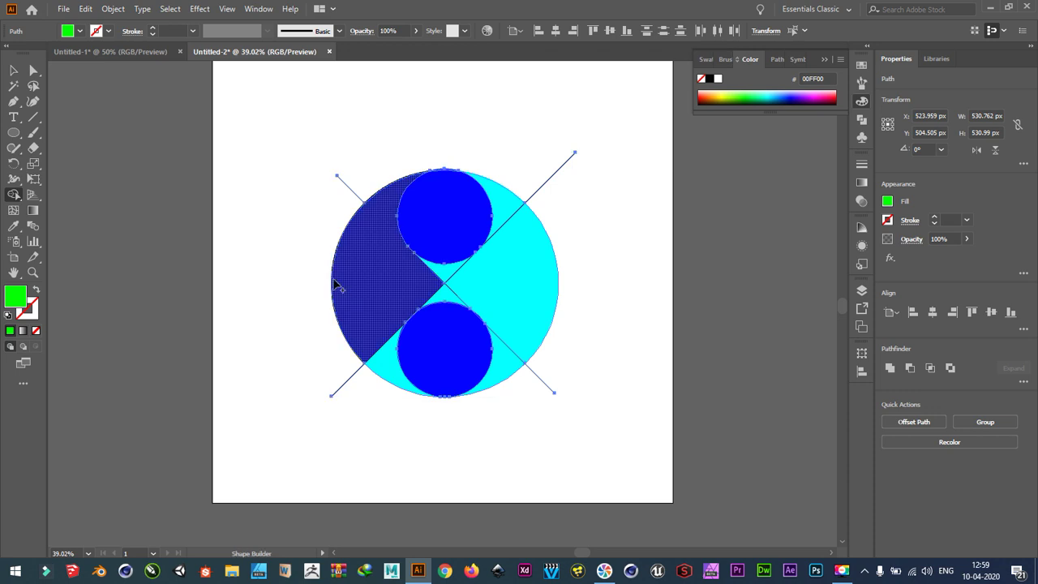
key("v")
- Shape Builder-merge the lower blue circle with the lower-left wedge, then choose yellow fill
left_click_drag(144, 91, 713, 476)
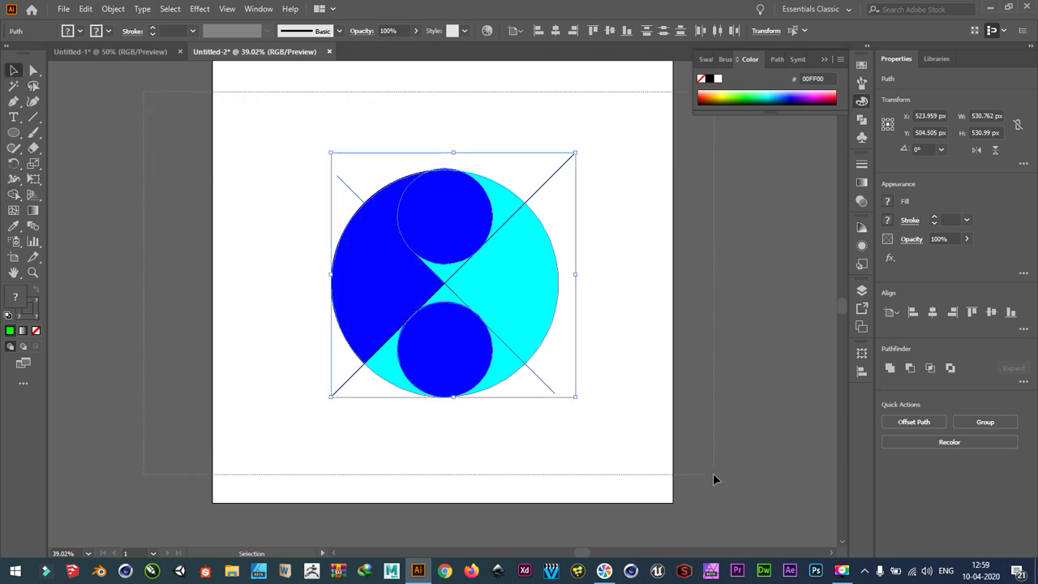
left_click(14, 178)
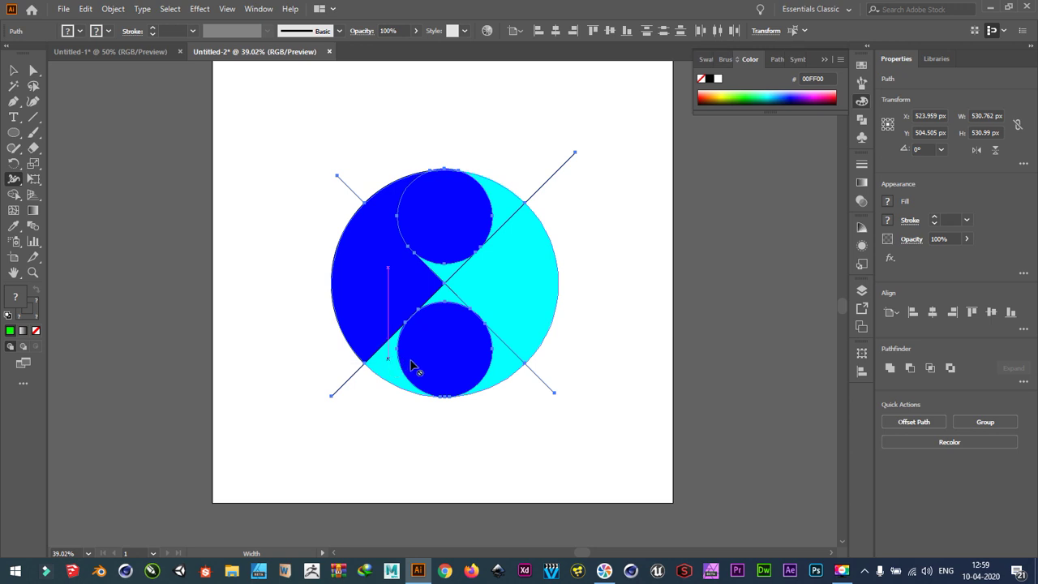
key("shift+m")
left_click_drag(386, 357, 447, 300)
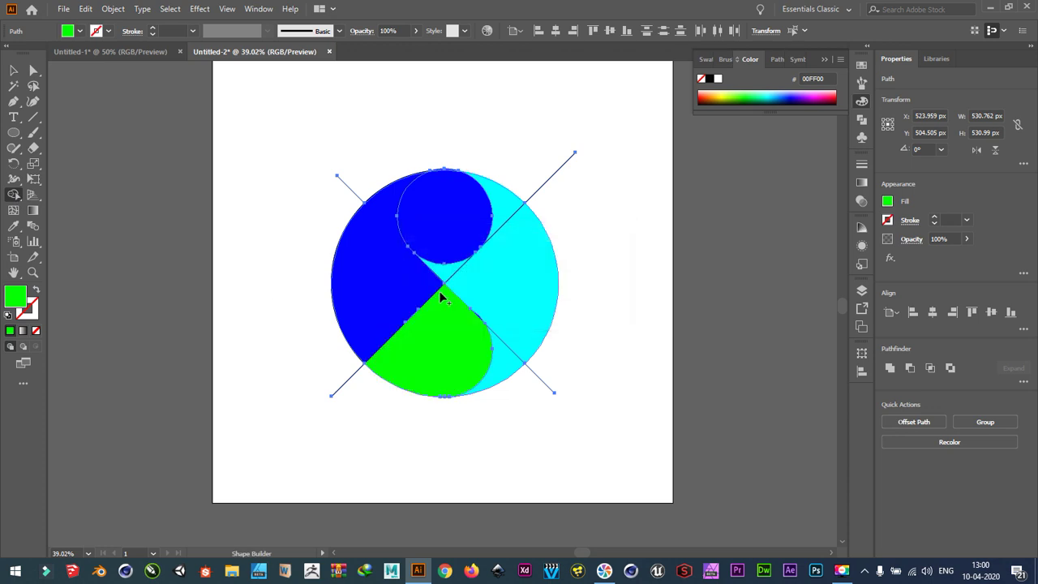
left_click(80, 30)
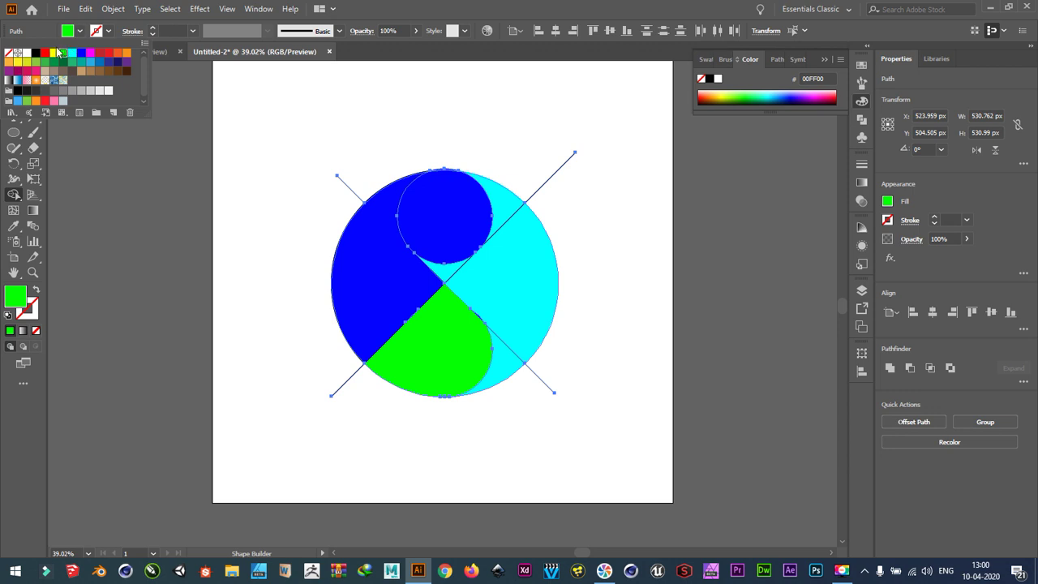
left_click(53, 53)
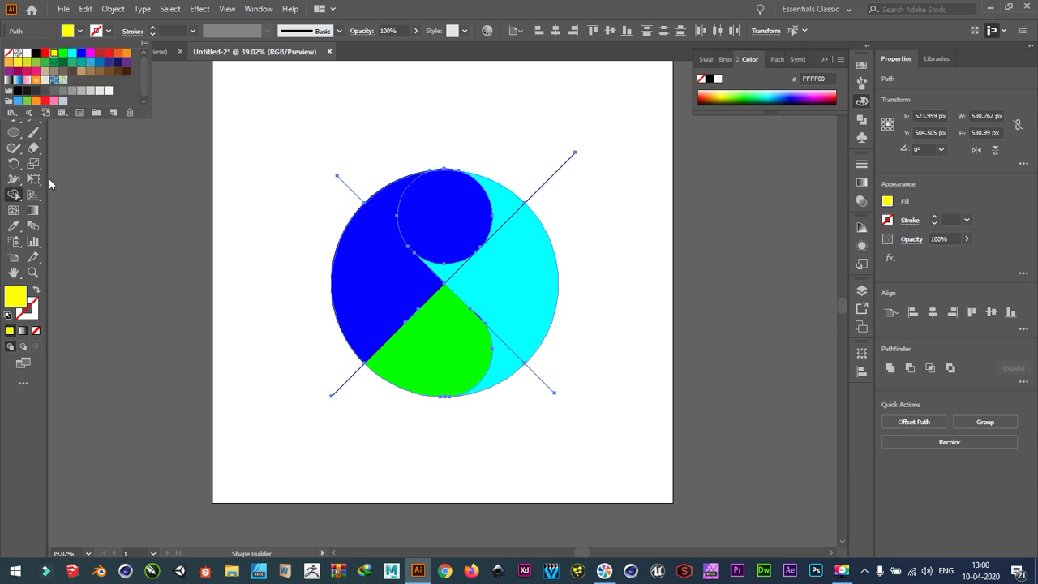
- Shape Builder-merge the top blue circle with the upper-right wedge into one yellow shape
left_click(13, 71)
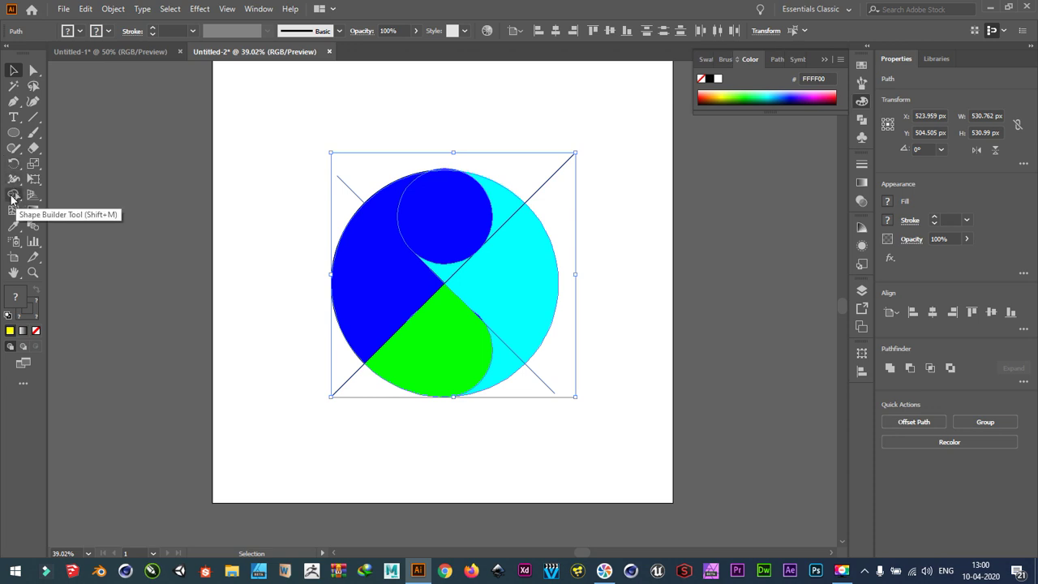
left_click(14, 196)
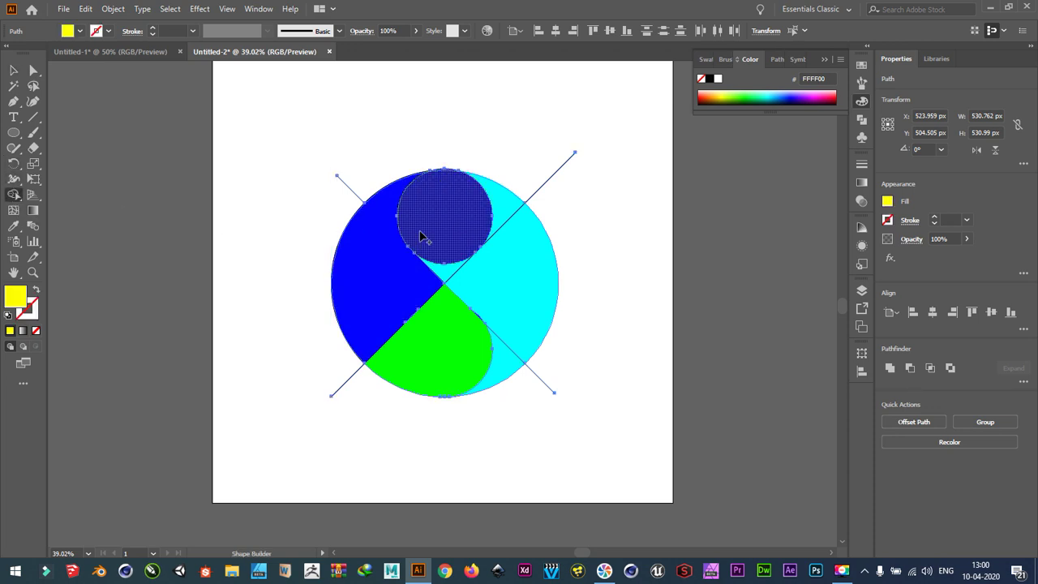
mouse_move(429, 231)
left_mouse_down()
mouse_move(437, 252)
mouse_move(495, 215)
left_mouse_up()
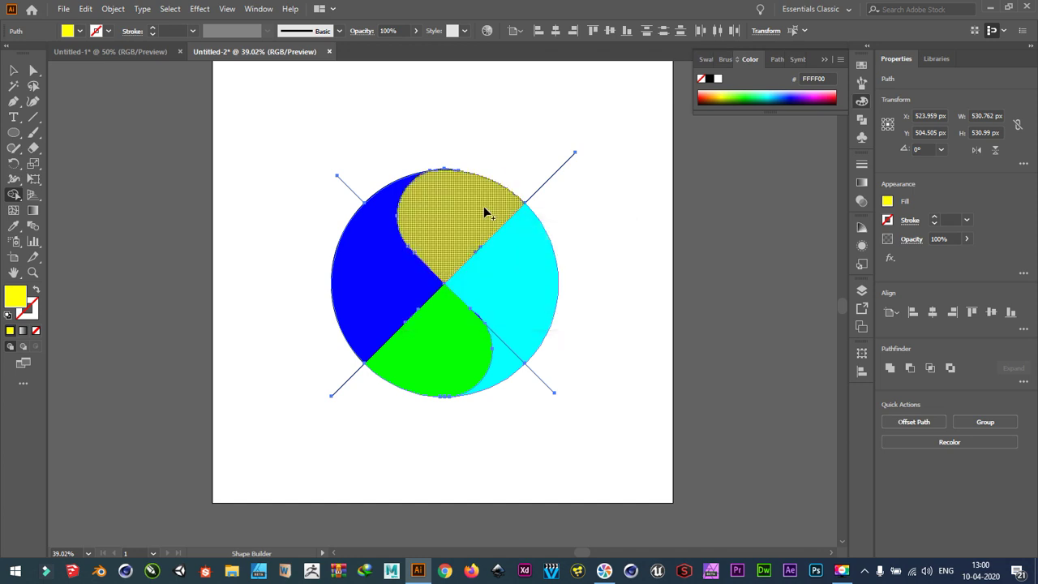
left_click(14, 70)
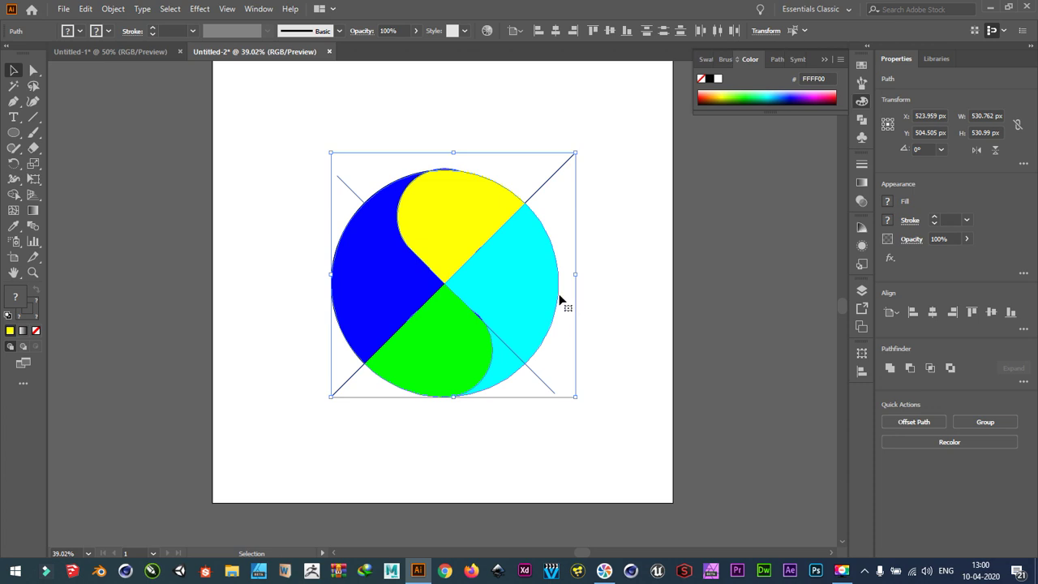
- Delete and restore the artwork, then remove the right cyan quarter and thin sliver
key("Delete")
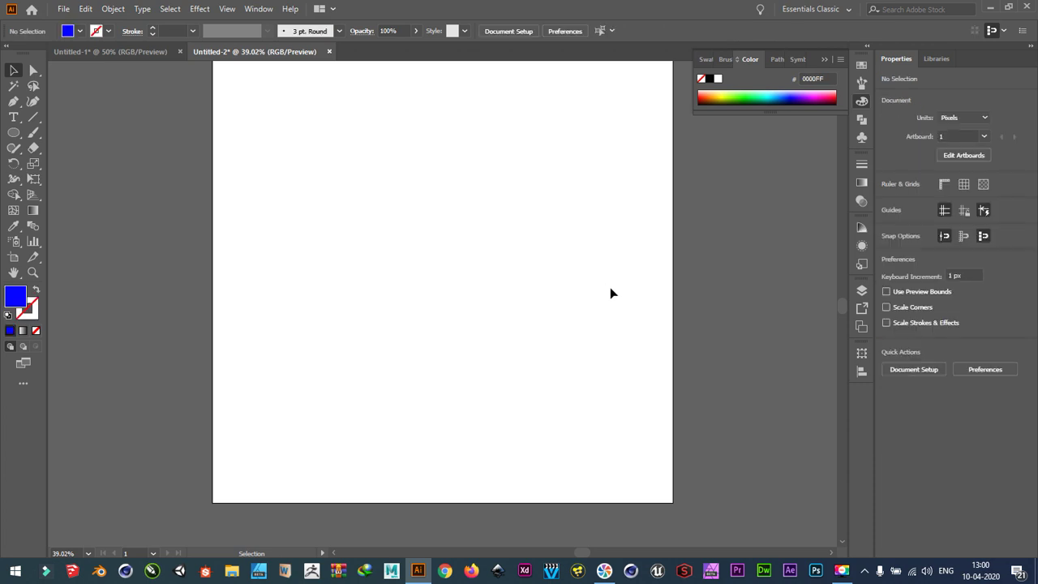
key("ctrl+z")
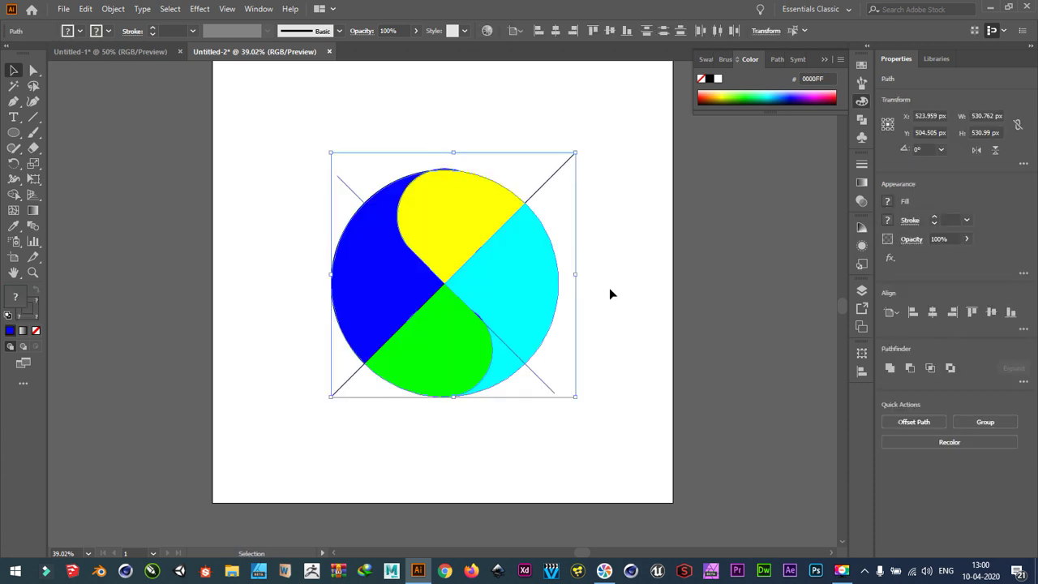
left_click(15, 195)
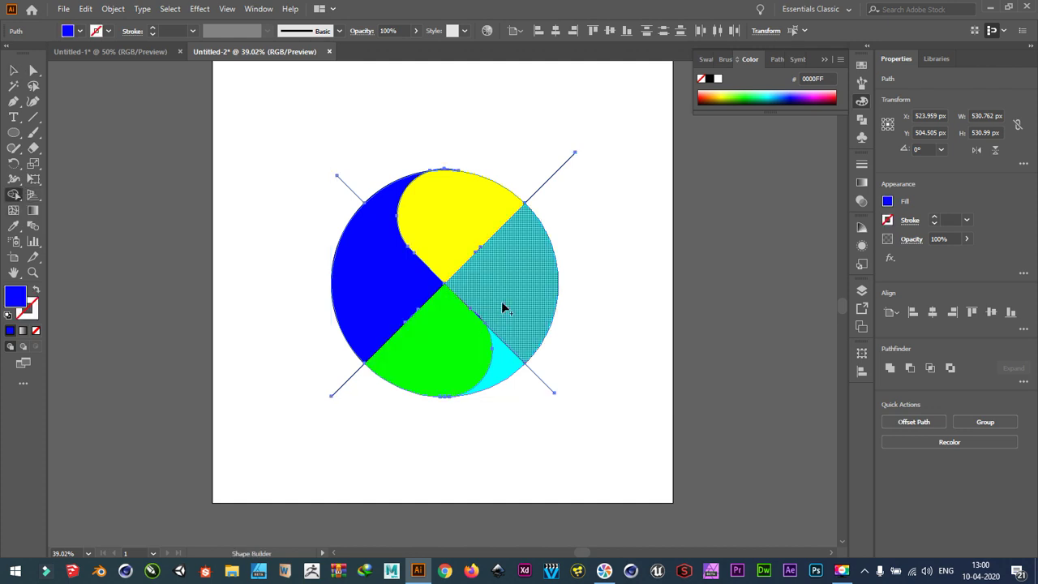
left_click_drag(502, 304, 516, 364)
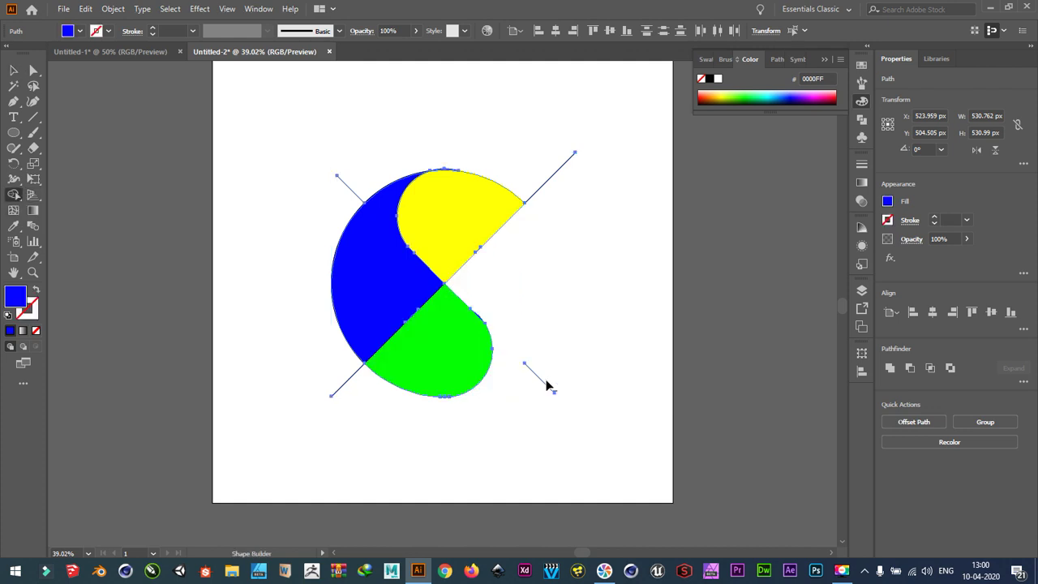
- Remove the leftover X line ends on the right, upper-left and left
left_click_drag(538, 146, 584, 215)
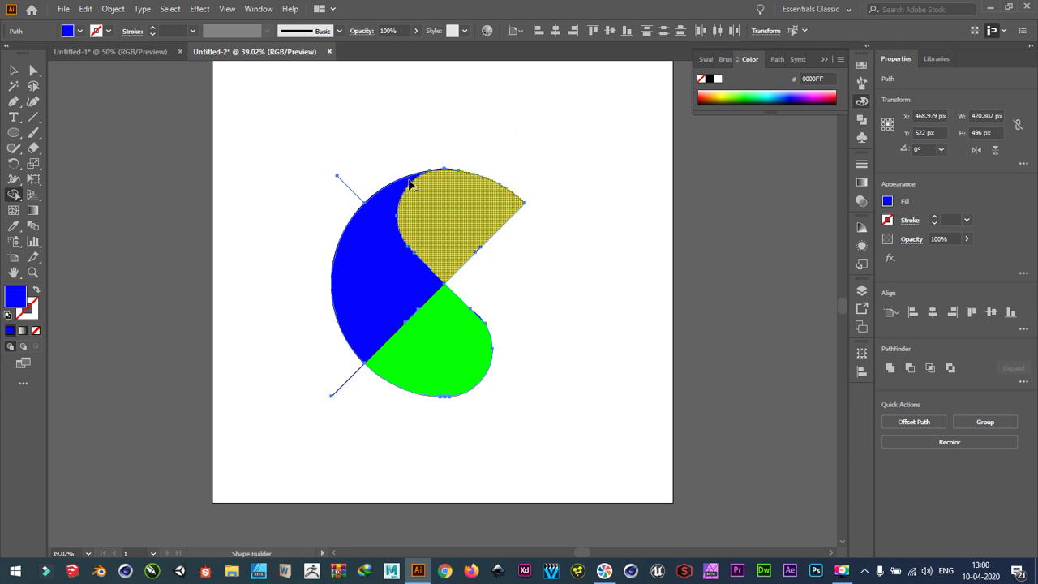
left_click_drag(389, 162, 337, 215)
left_click_drag(301, 327, 352, 408)
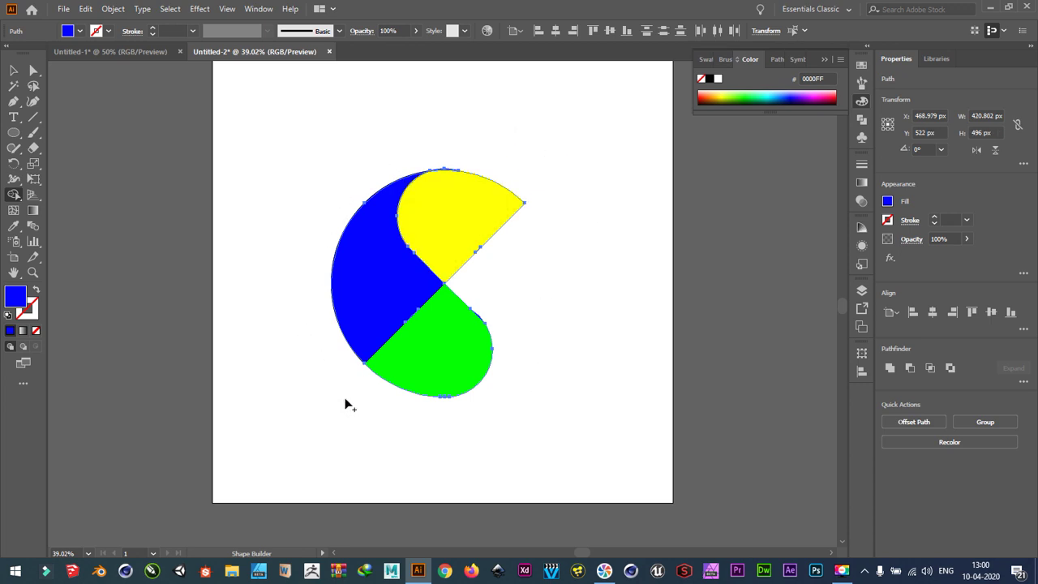
left_click(13, 70)
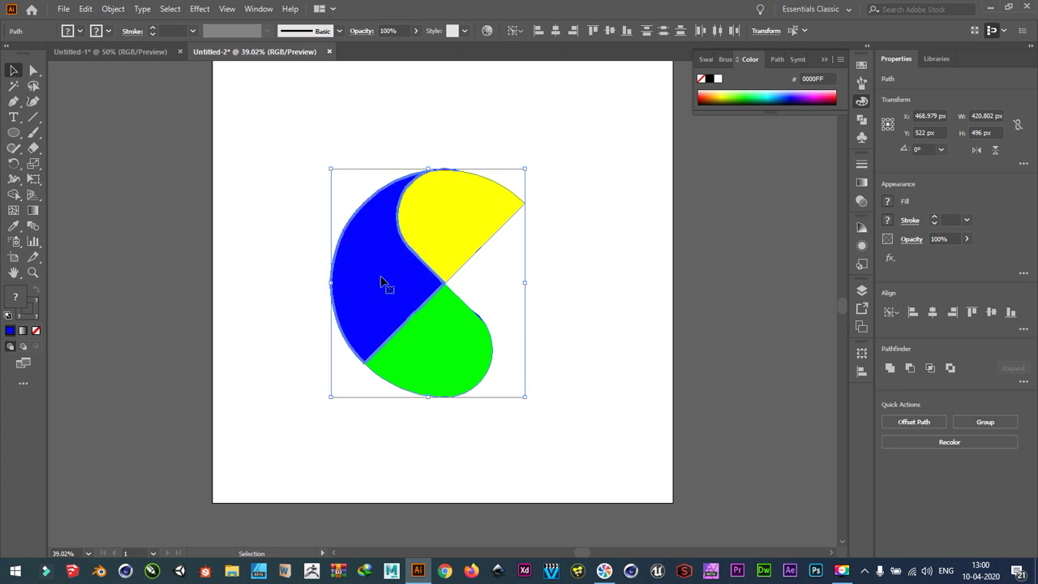
- Set a cyan fill on the three shapes, then open and dismiss their context menu
left_click(81, 31)
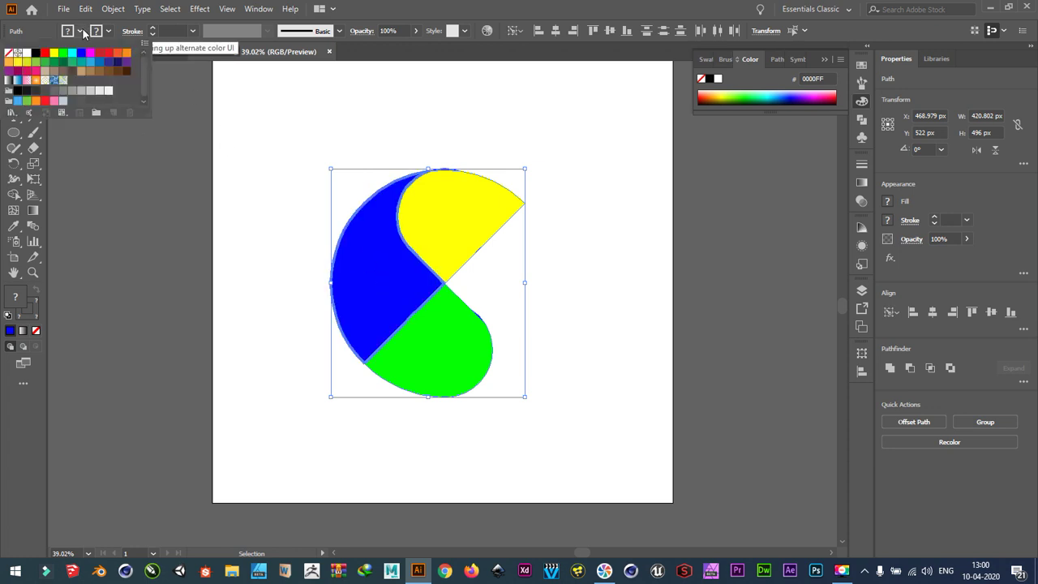
left_click(72, 53)
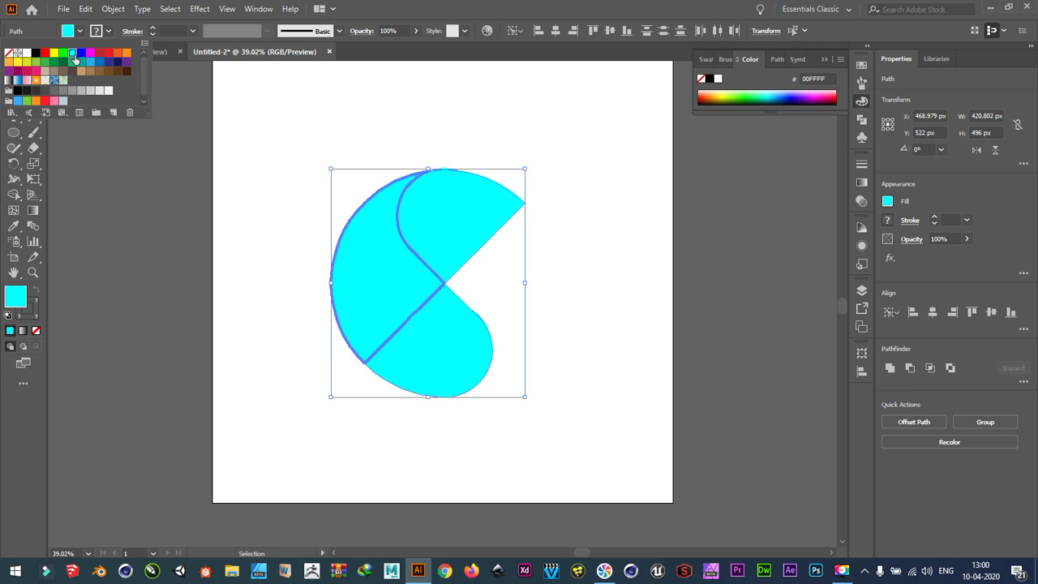
right_click(393, 245)
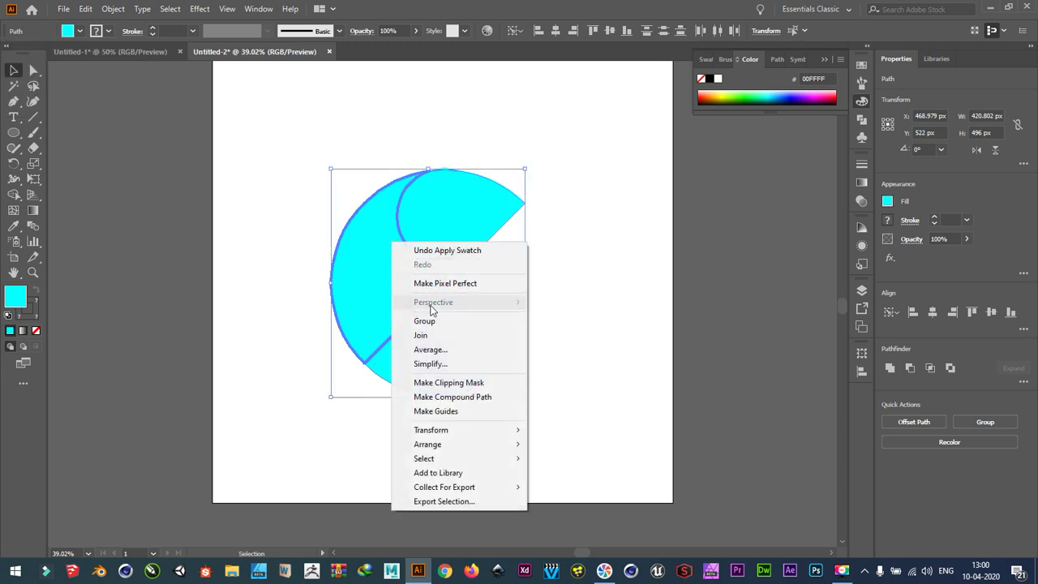
left_click(532, 336)
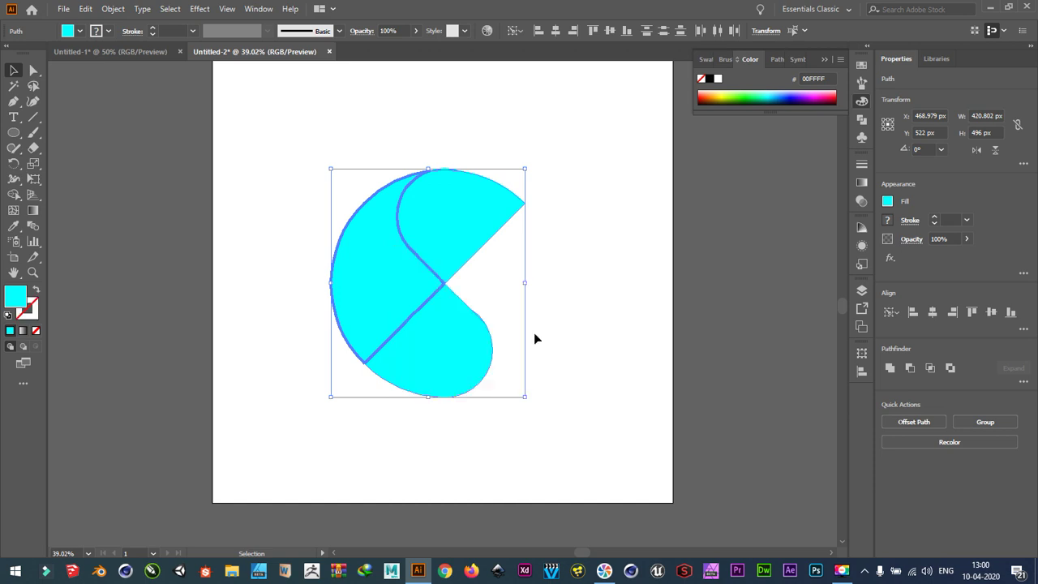
- Pull the lower cyan lobe away, then fit it back against the upper shape
left_click(443, 328)
left_click_drag(443, 330, 478, 381)
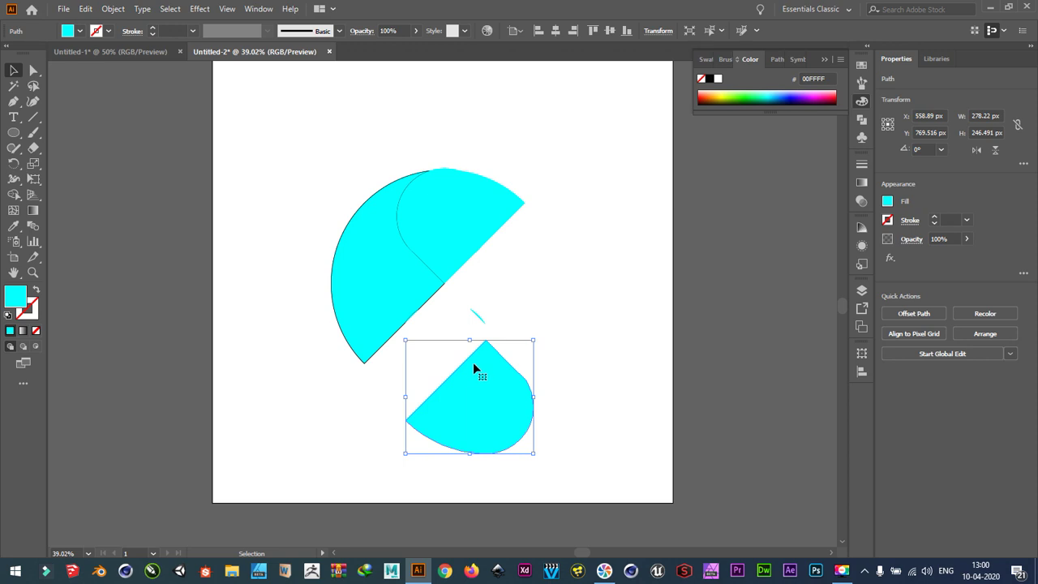
left_click_drag(475, 373, 460, 333)
- Move the upper cyan lobe so its point meets the lower shape at the logo's centre
left_click(450, 266)
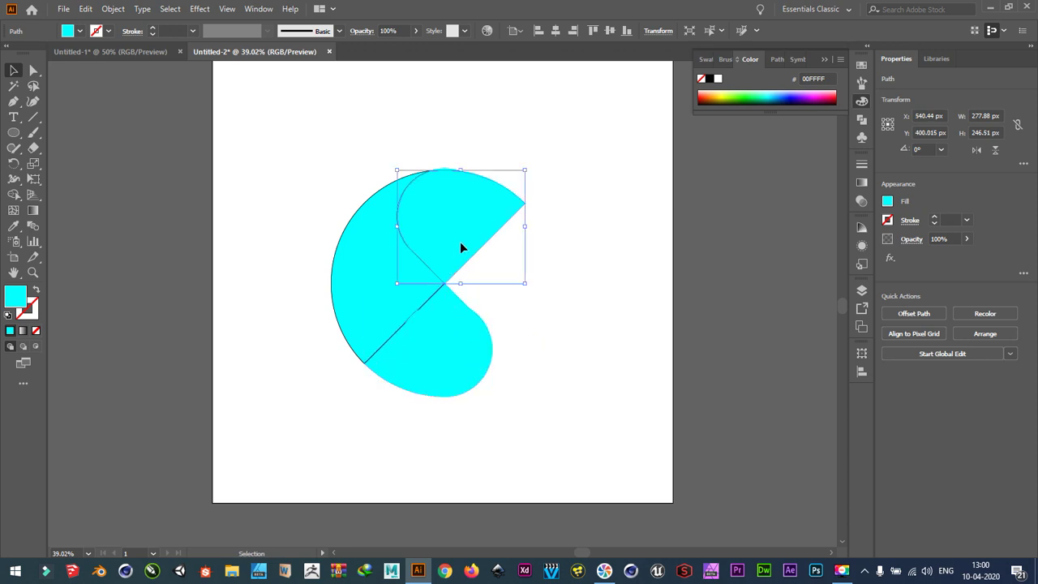
left_click_drag(456, 243, 496, 245)
key("z")
key("ctrl+z")
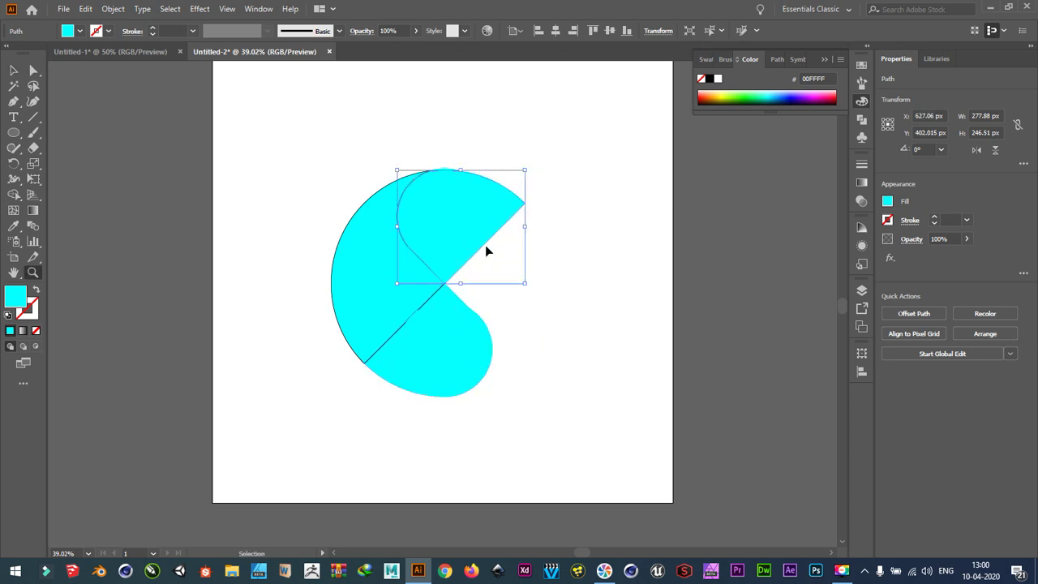
left_click_drag(307, 135, 534, 491)
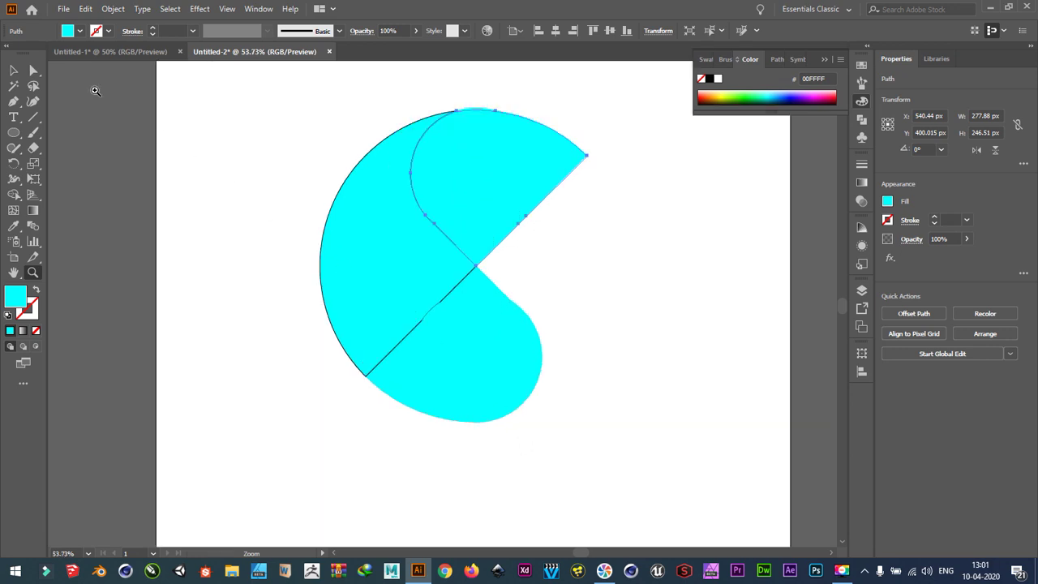
- Zoom in on the artwork, then zoom out to the full artboard with Ctrl+-
left_click(373, 196)
left_click(16, 71)
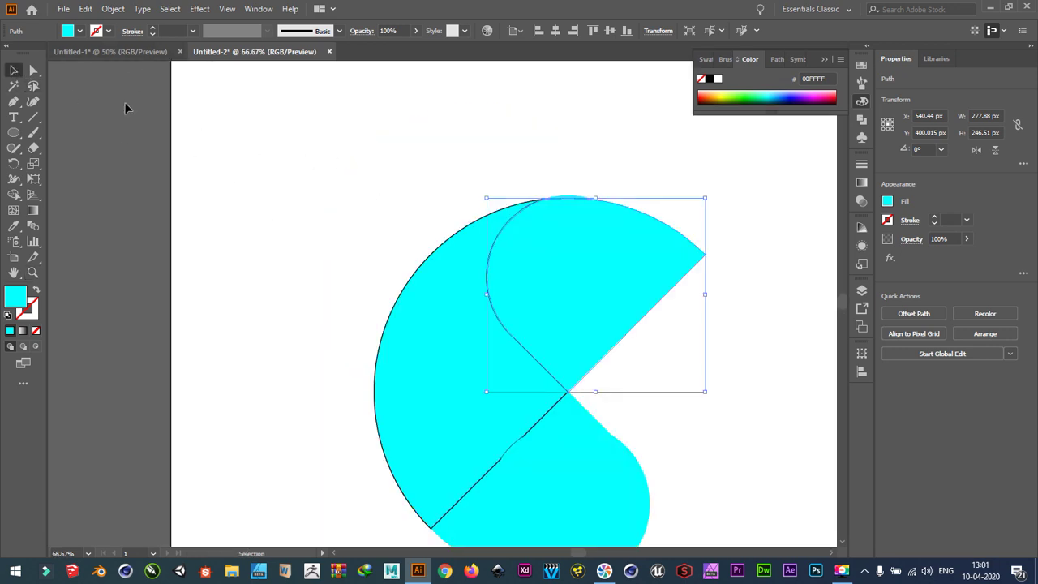
key("ctrl+minus")
key("ctrl+minus")
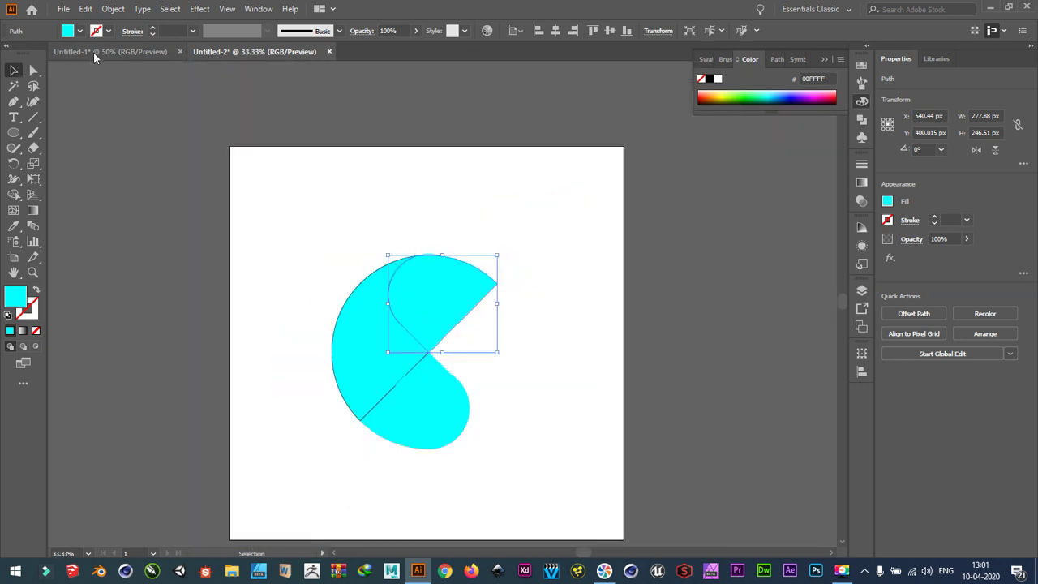
- Fill both the upper and lower lobes with a blue gradient swatch
left_click(413, 398, "shift")
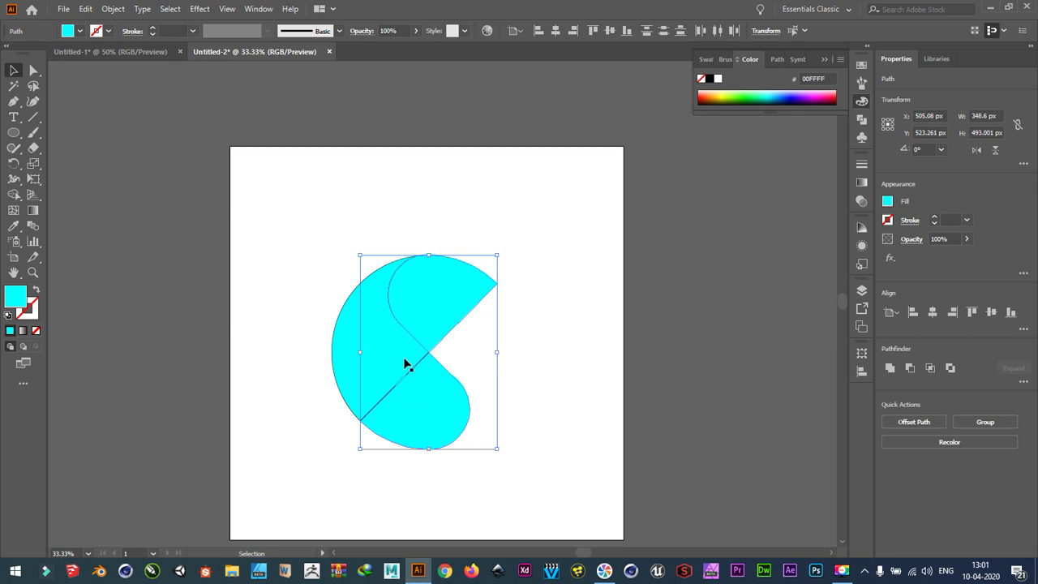
left_click(78, 31)
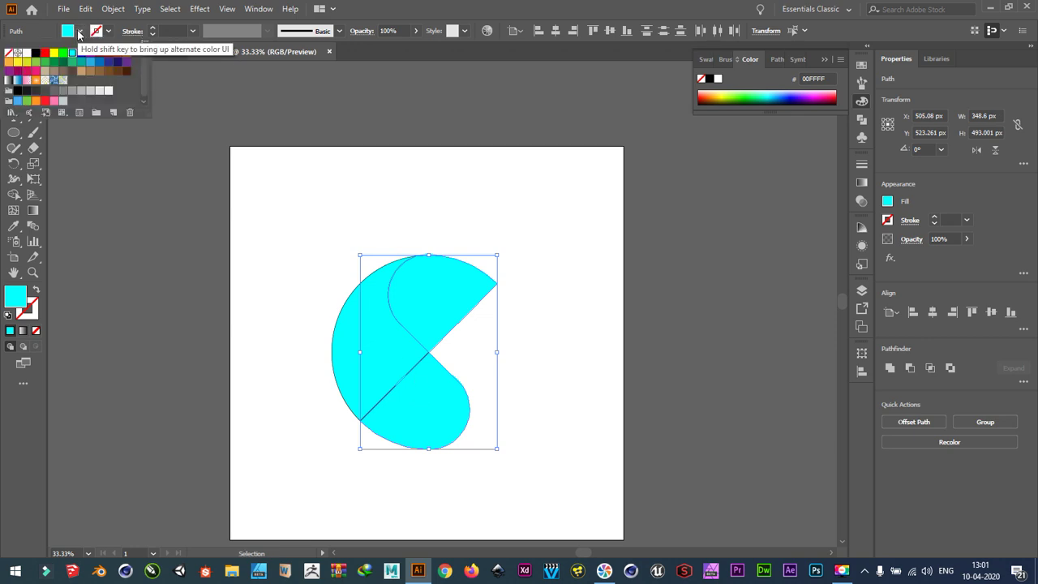
left_click(18, 81)
left_click(264, 331)
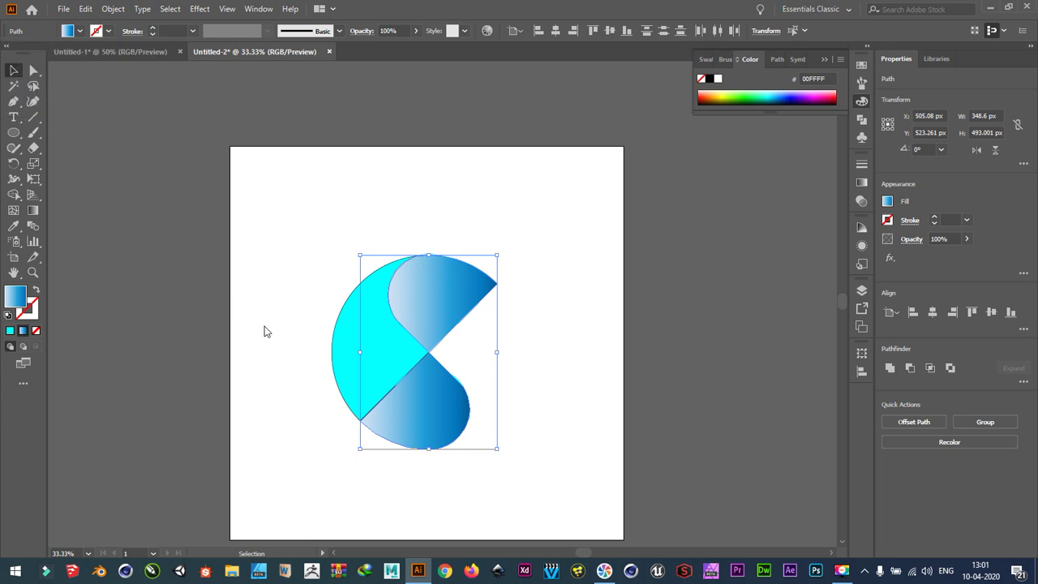
- Try a green fill on the large crescent, then set it back to solid cyan
left_click(336, 335)
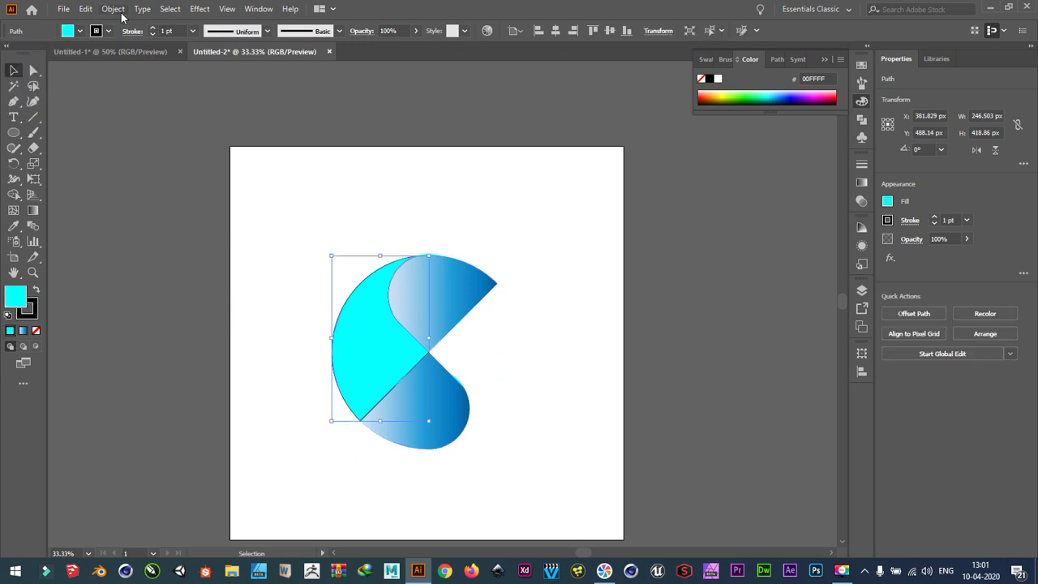
left_click(79, 31)
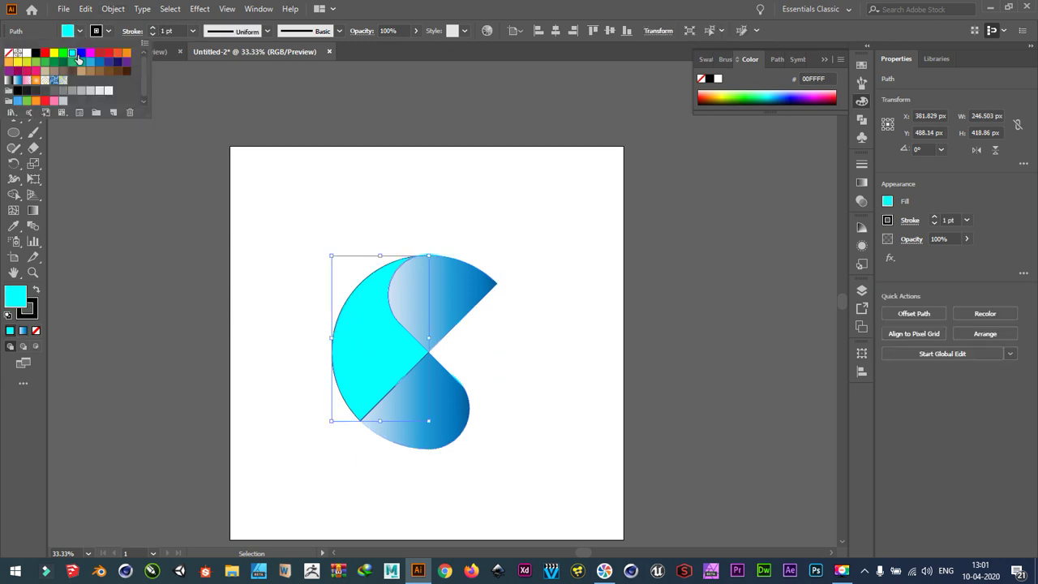
left_click(27, 100)
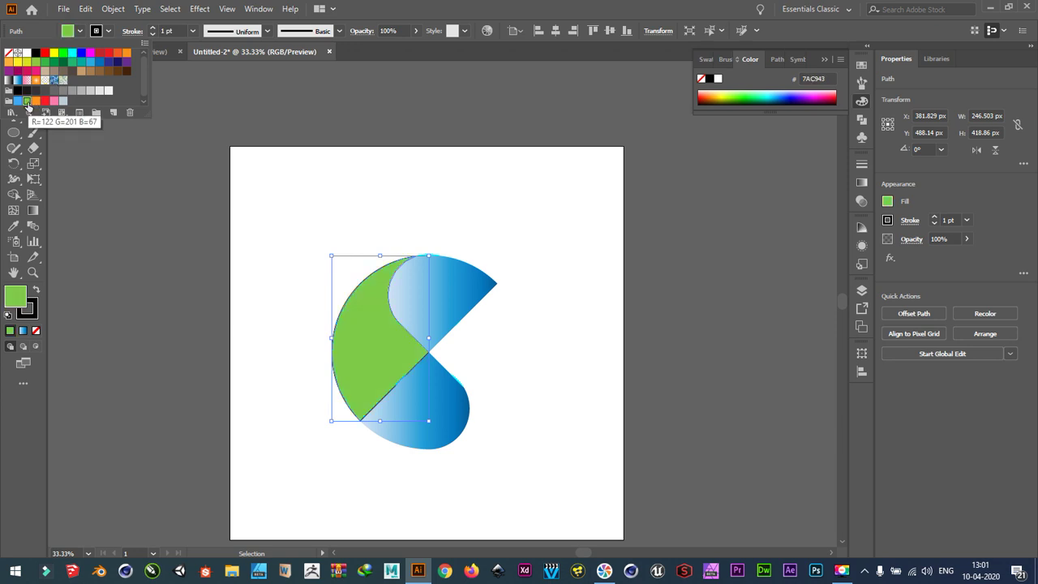
left_click(72, 54)
- Edit the RGB Cyan swatch with Preview on, setting R to 141 for pale cyan 8DFFFF
double_click(72, 54)
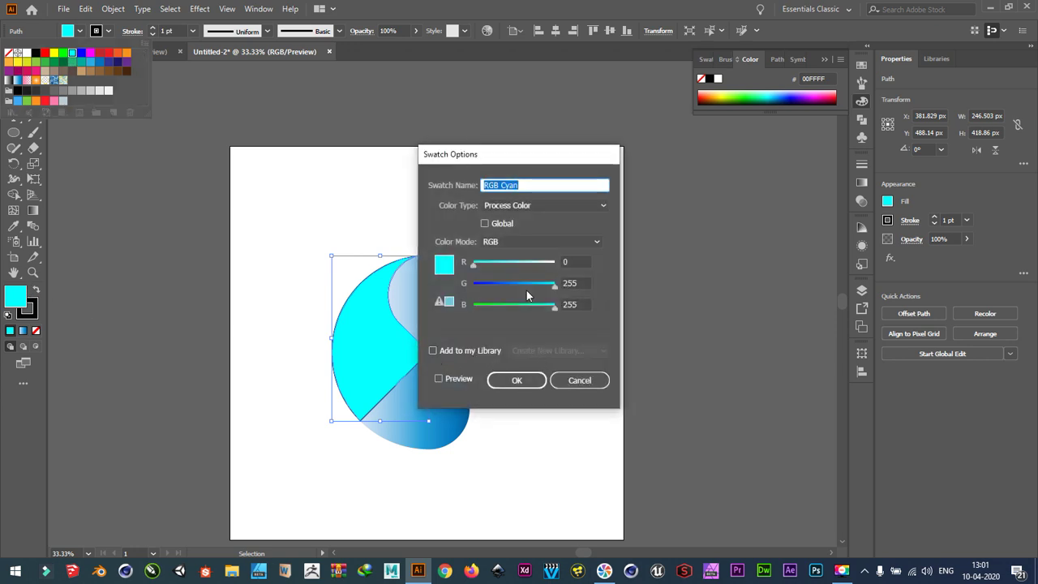
left_click(526, 263)
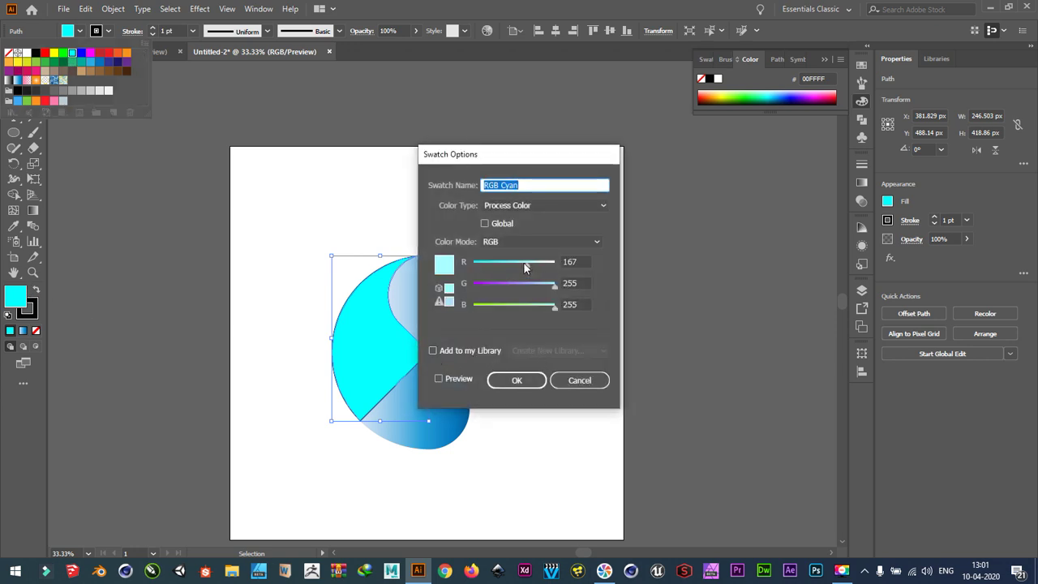
left_click(467, 380)
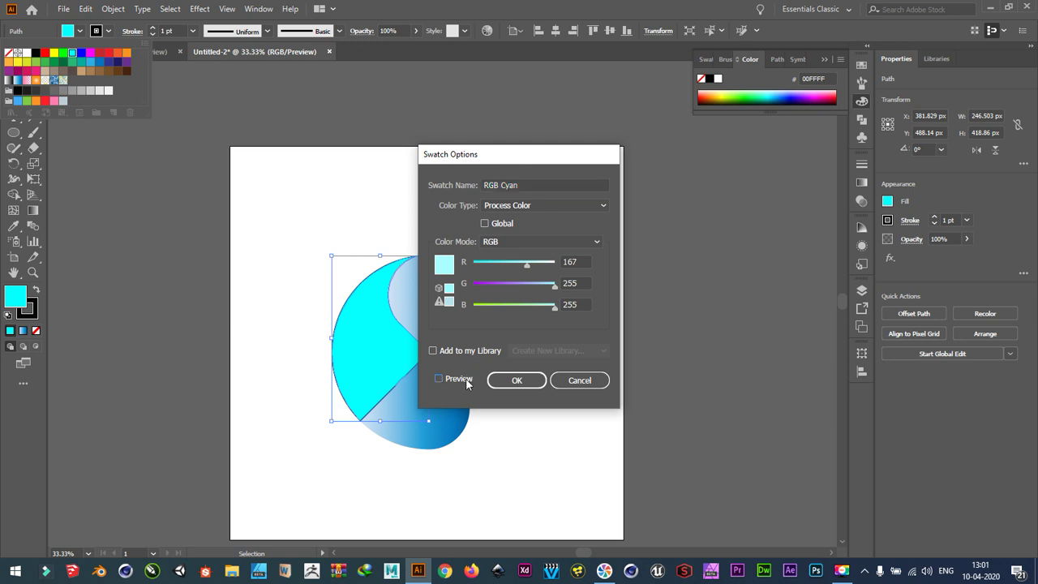
left_click(519, 264)
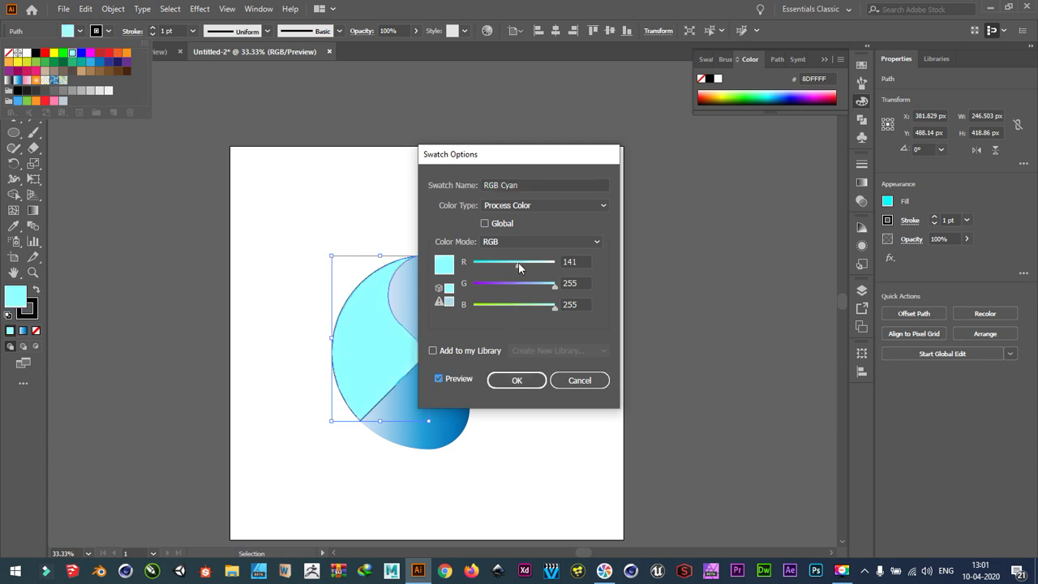
left_click(526, 379)
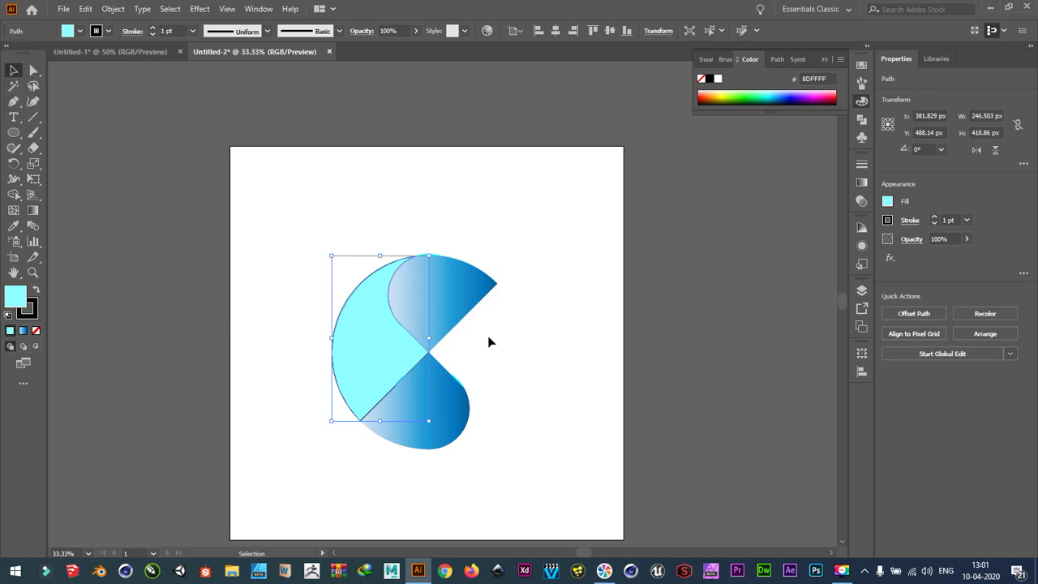
- Set the stroke of all three logo shapes to None and deselect to check
left_click(230, 248)
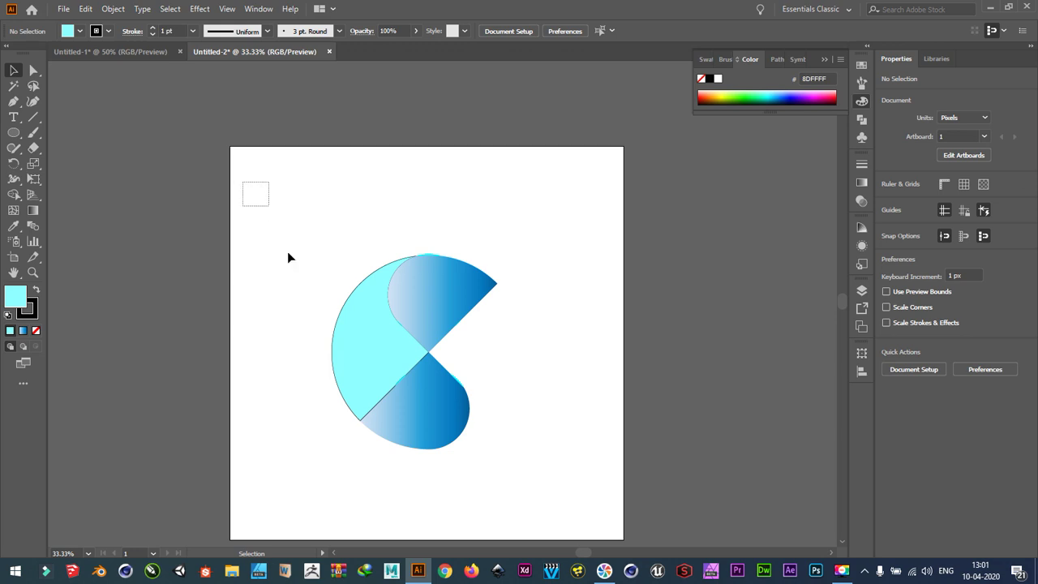
left_click_drag(287, 258, 486, 484)
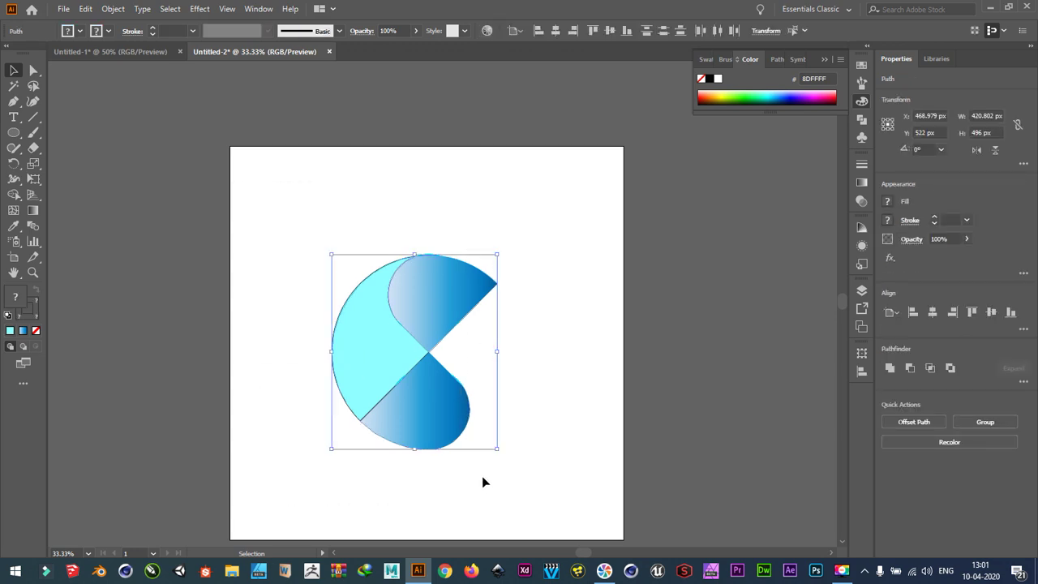
left_click(108, 31)
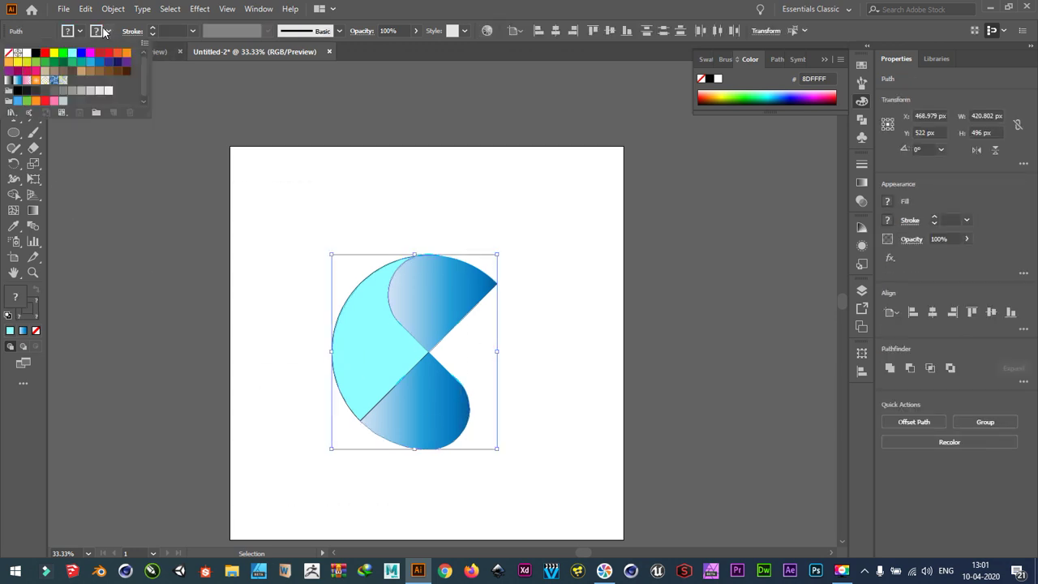
left_click(9, 54)
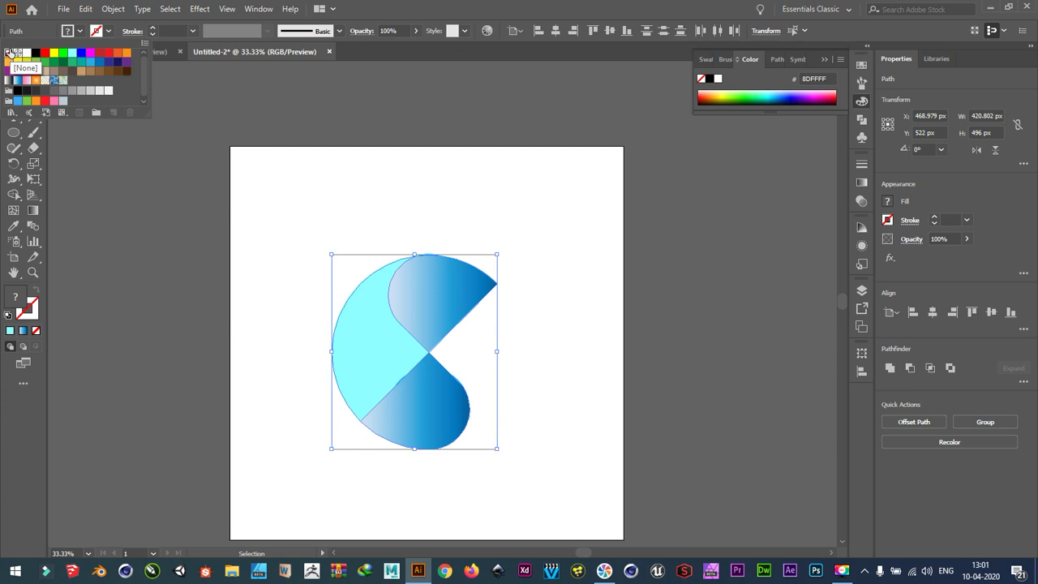
left_click(235, 279)
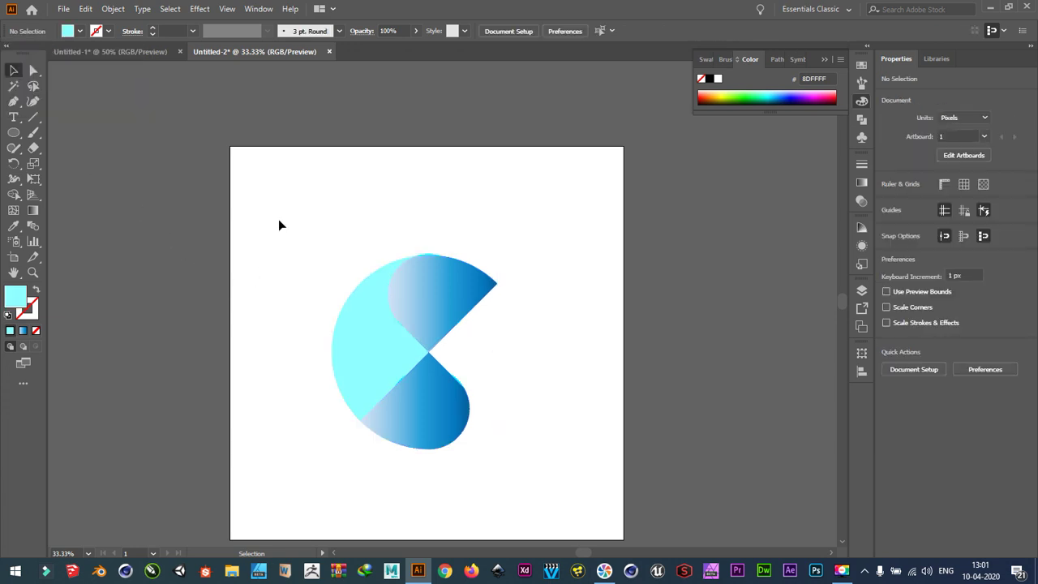
left_click(425, 414)
- Try a radial gradient on both blue lobes, revert to linear, and redraw it, leaving them flat pale blue
left_click(456, 292, "shift")
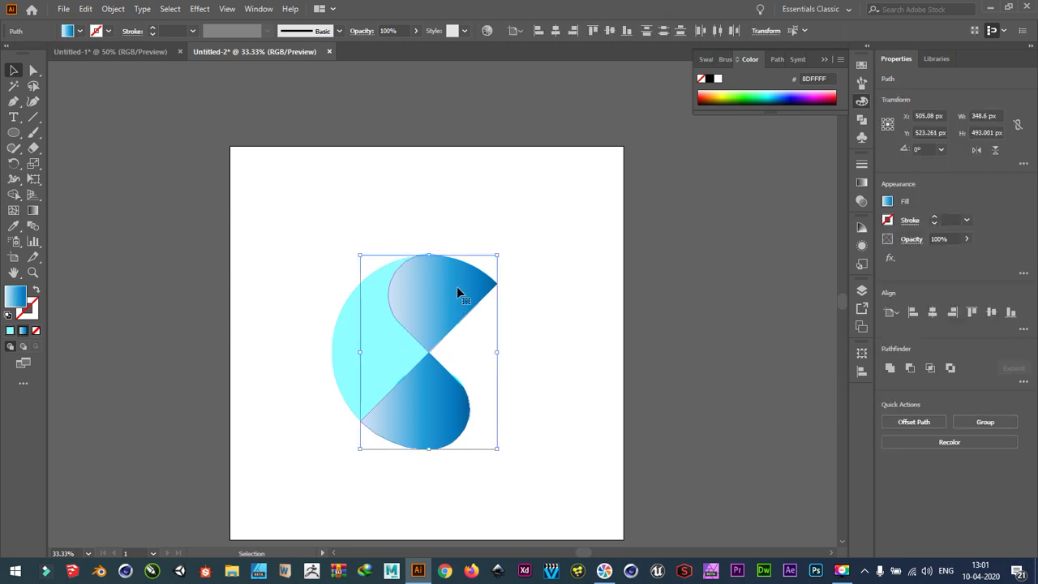
left_click(34, 211)
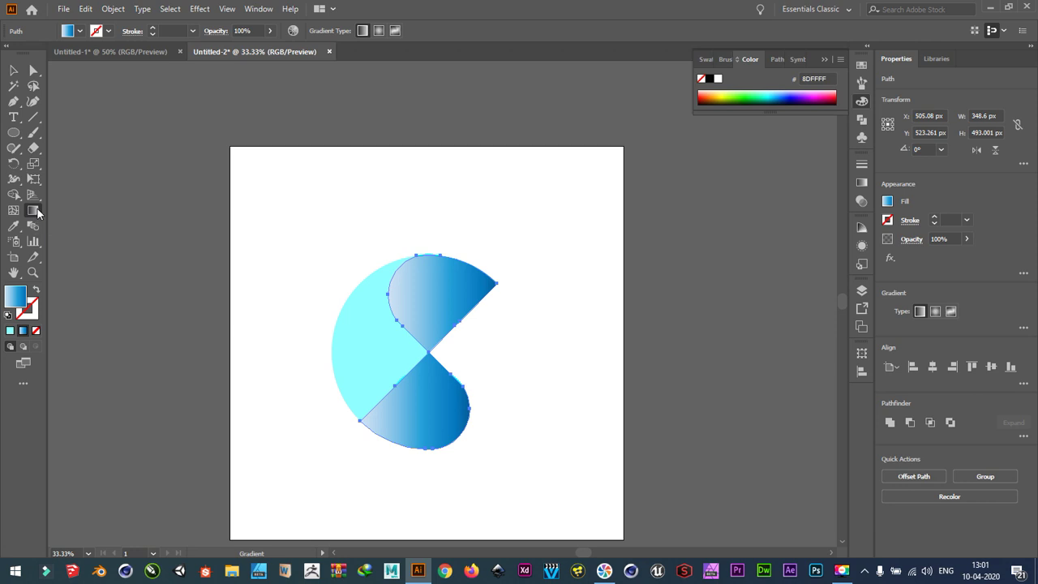
double_click(33, 211)
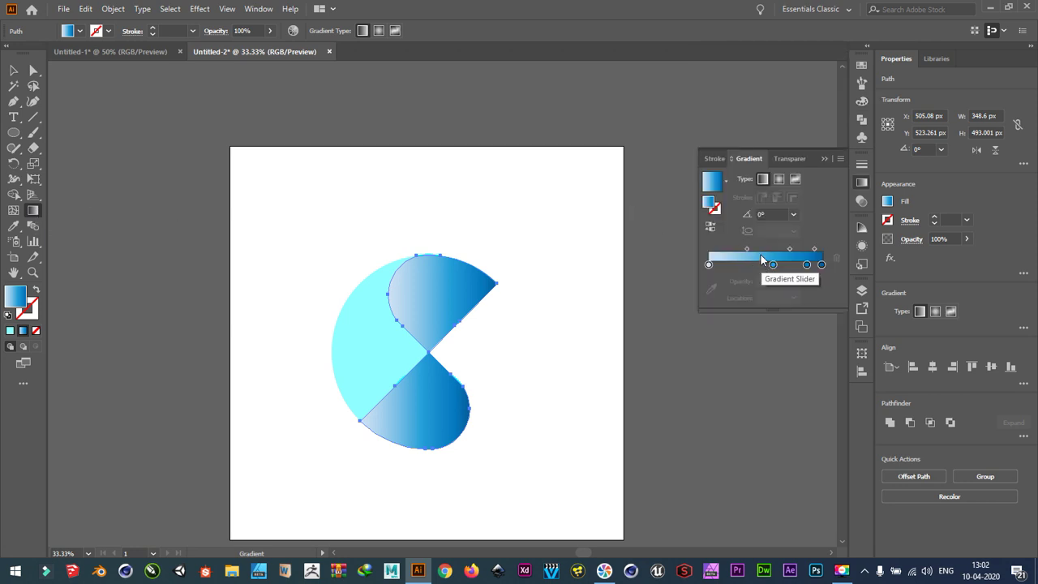
left_click(778, 179)
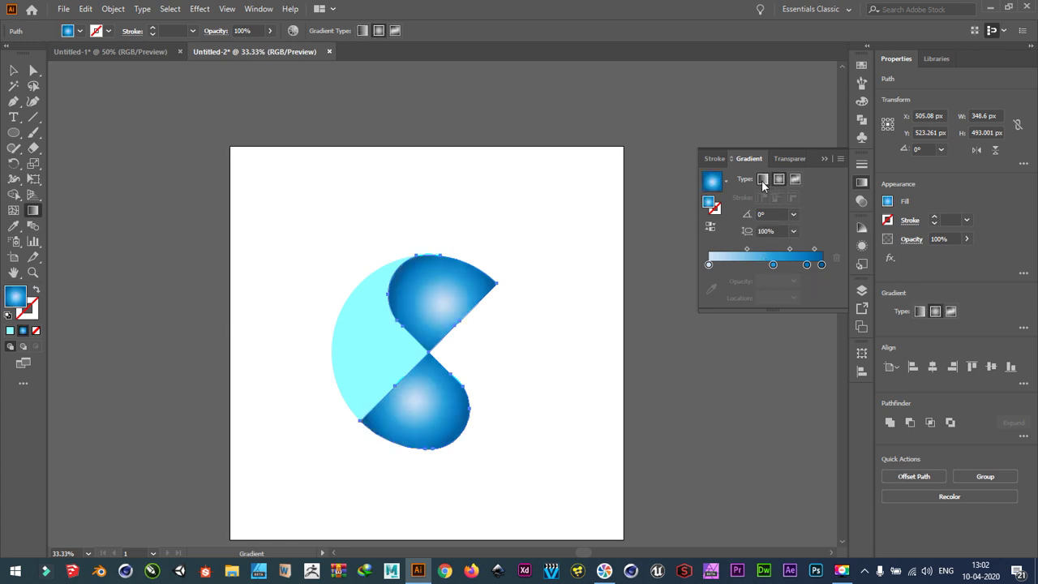
left_click(763, 180)
left_click_drag(639, 341, 641, 341)
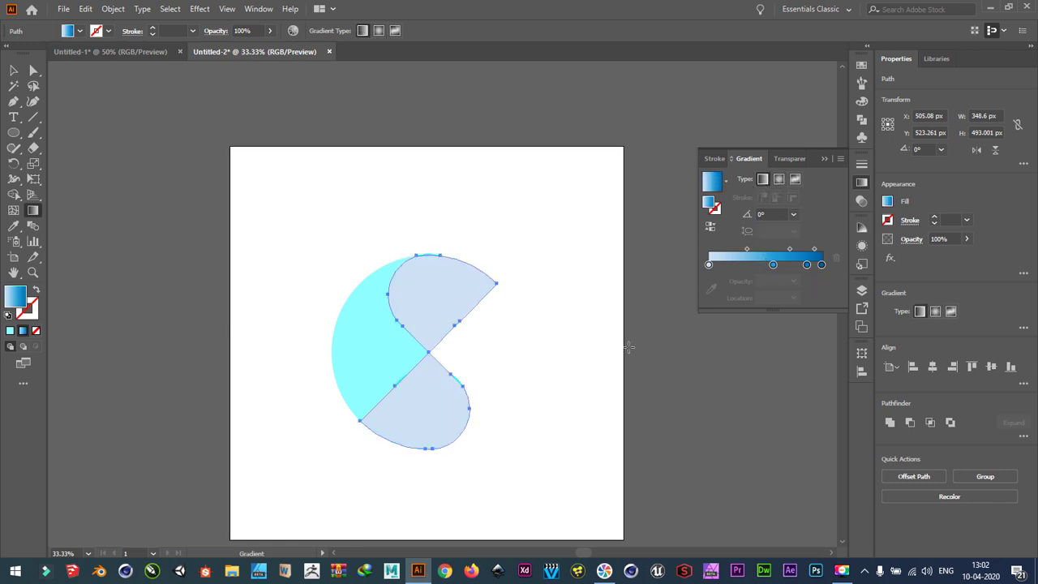